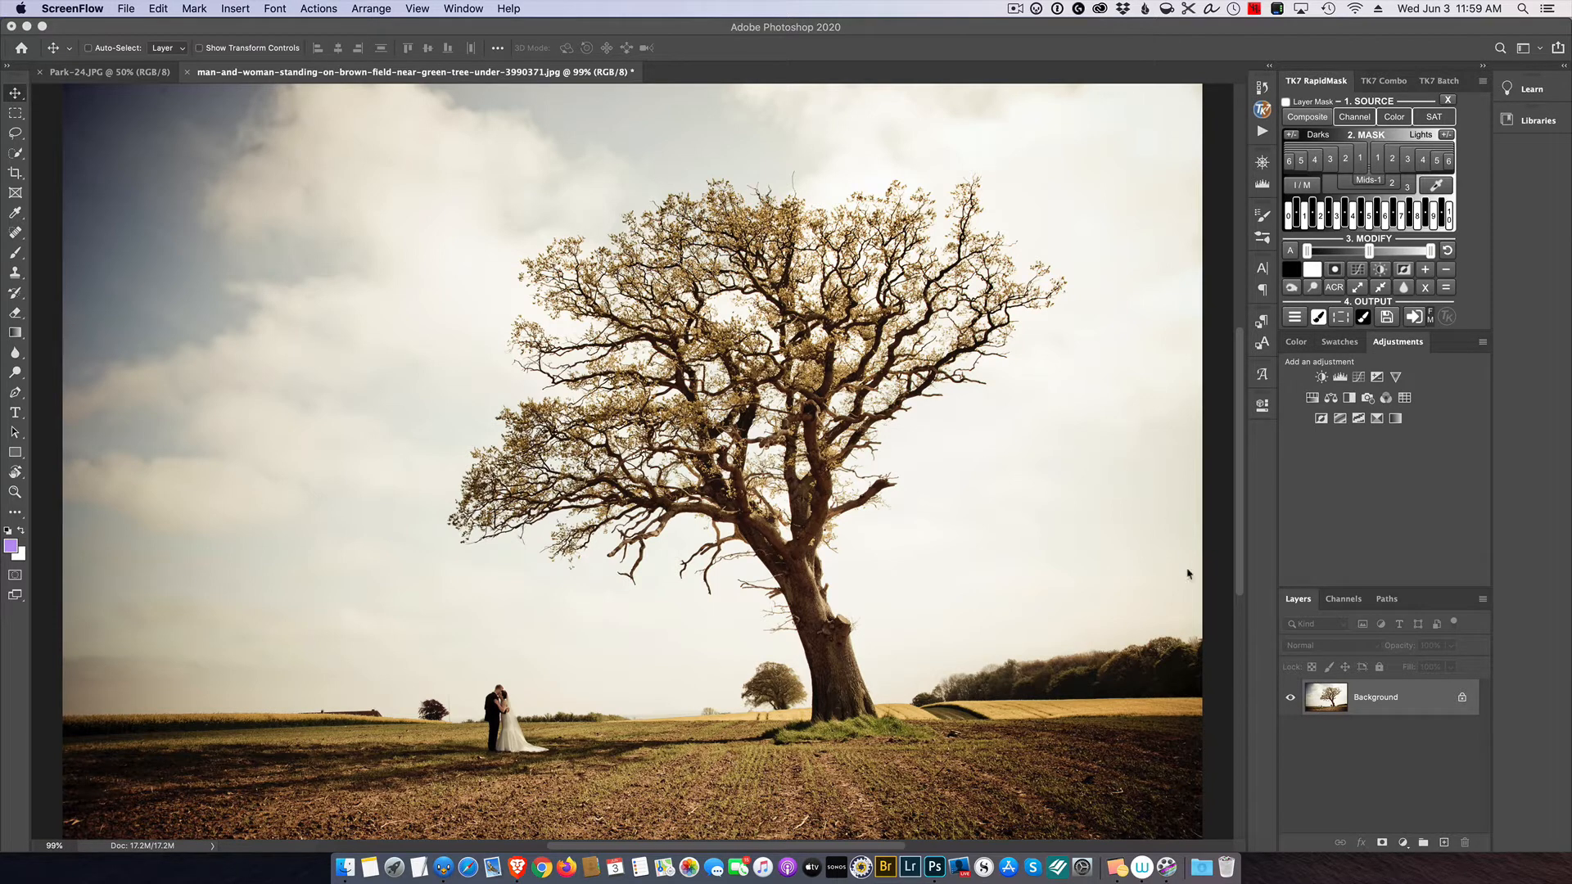
# Duplicate the Background layer and examine the tree's fine branches against the sky.
pyautogui.click(1375, 699)
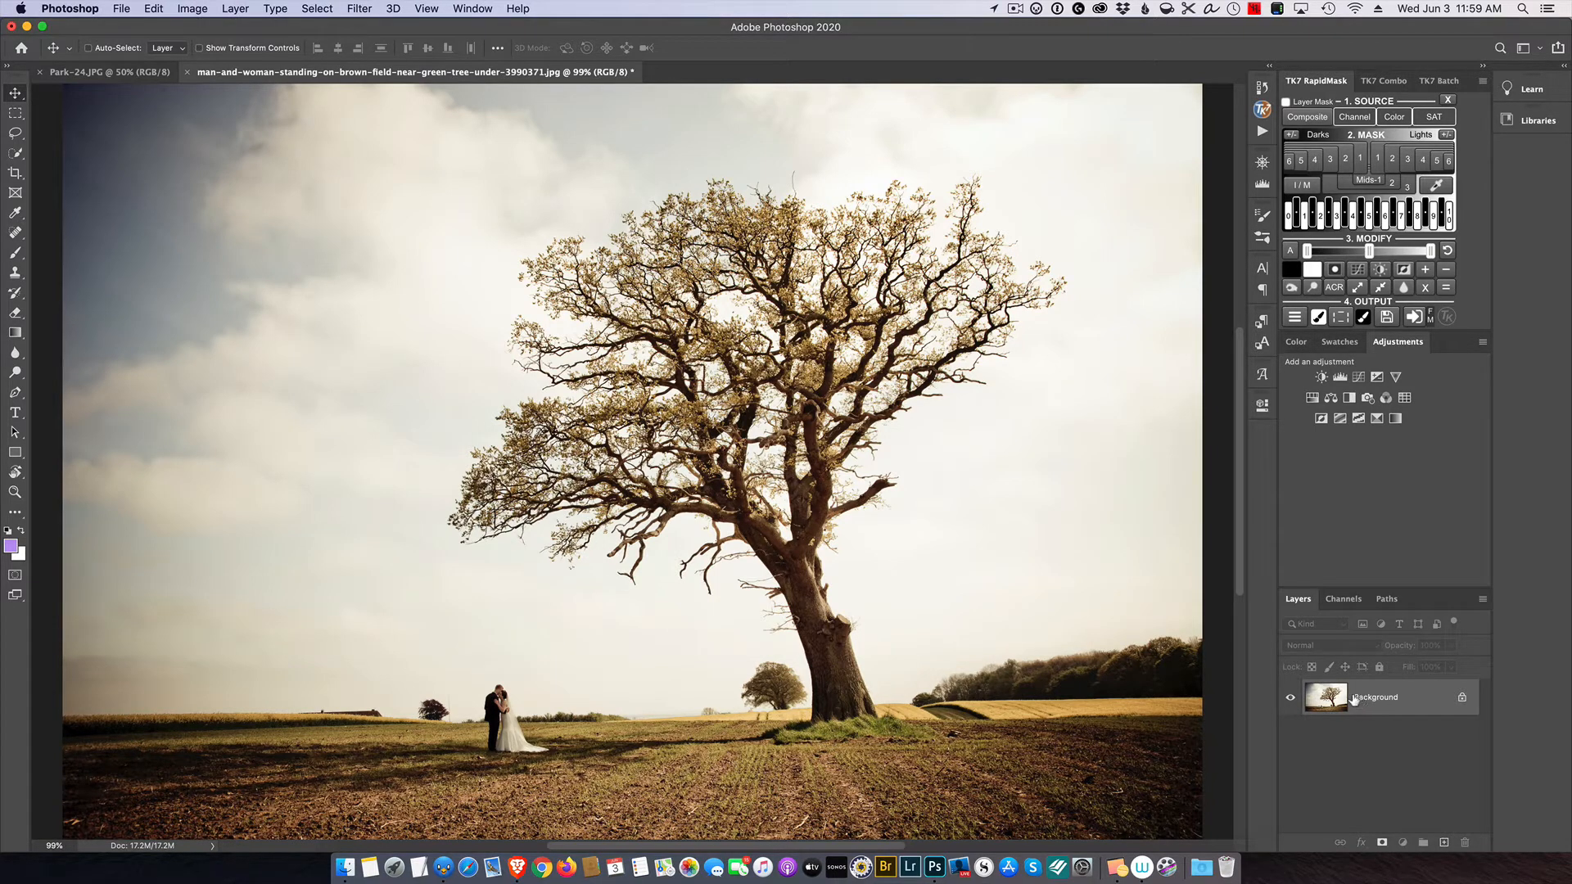
pyautogui.press('super+j')
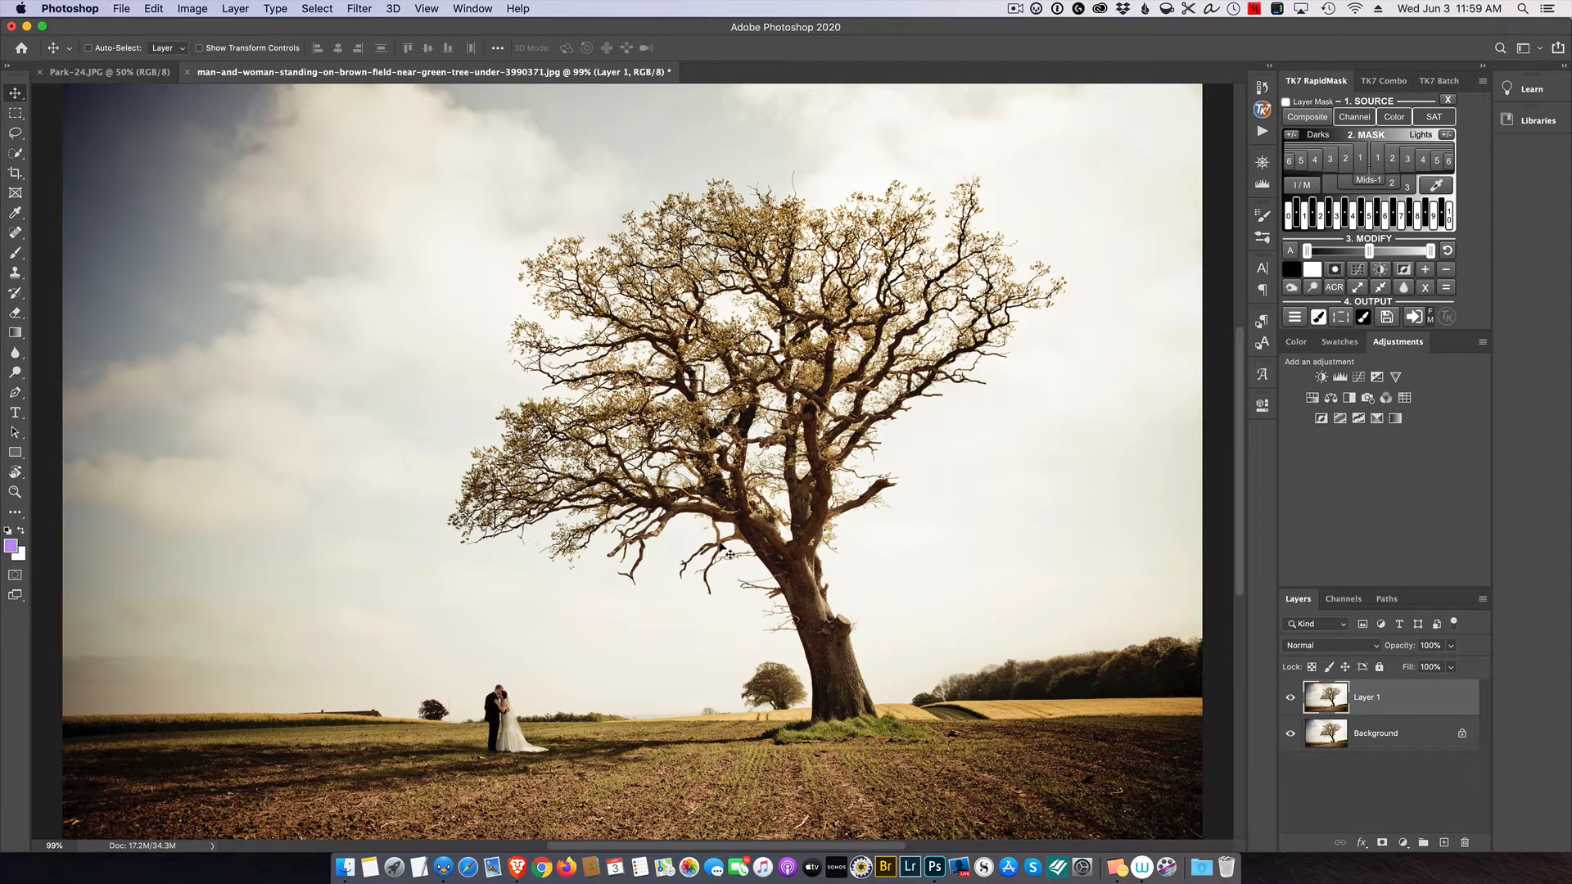
pyautogui.scroll(5, 761, 376)
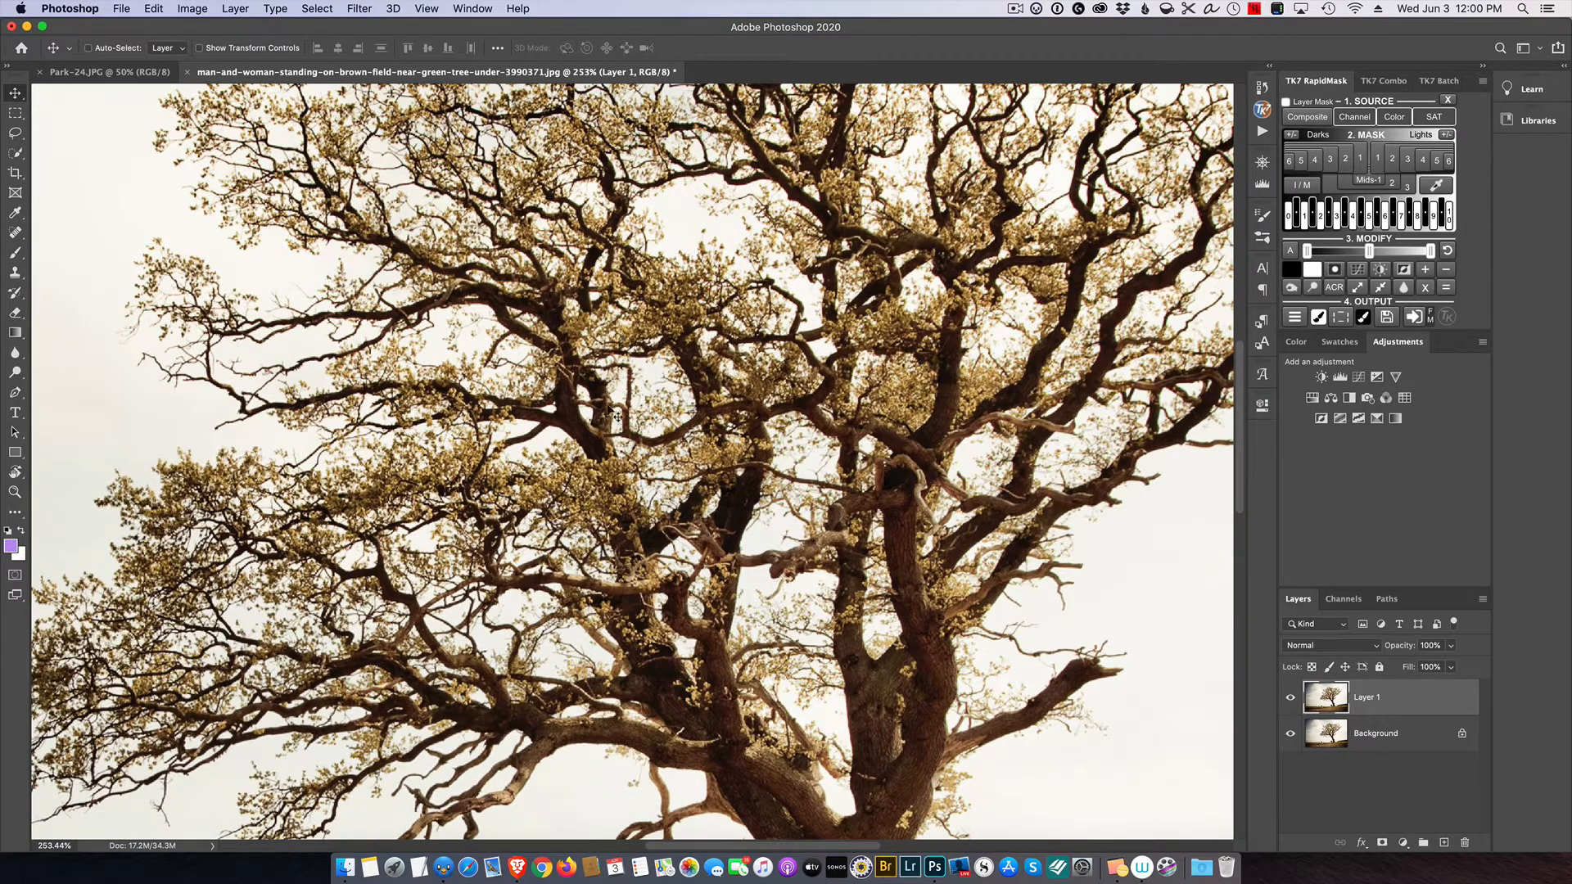
pyautogui.scroll(-2, 660, 414)
pyautogui.scroll(-2, 660, 413)
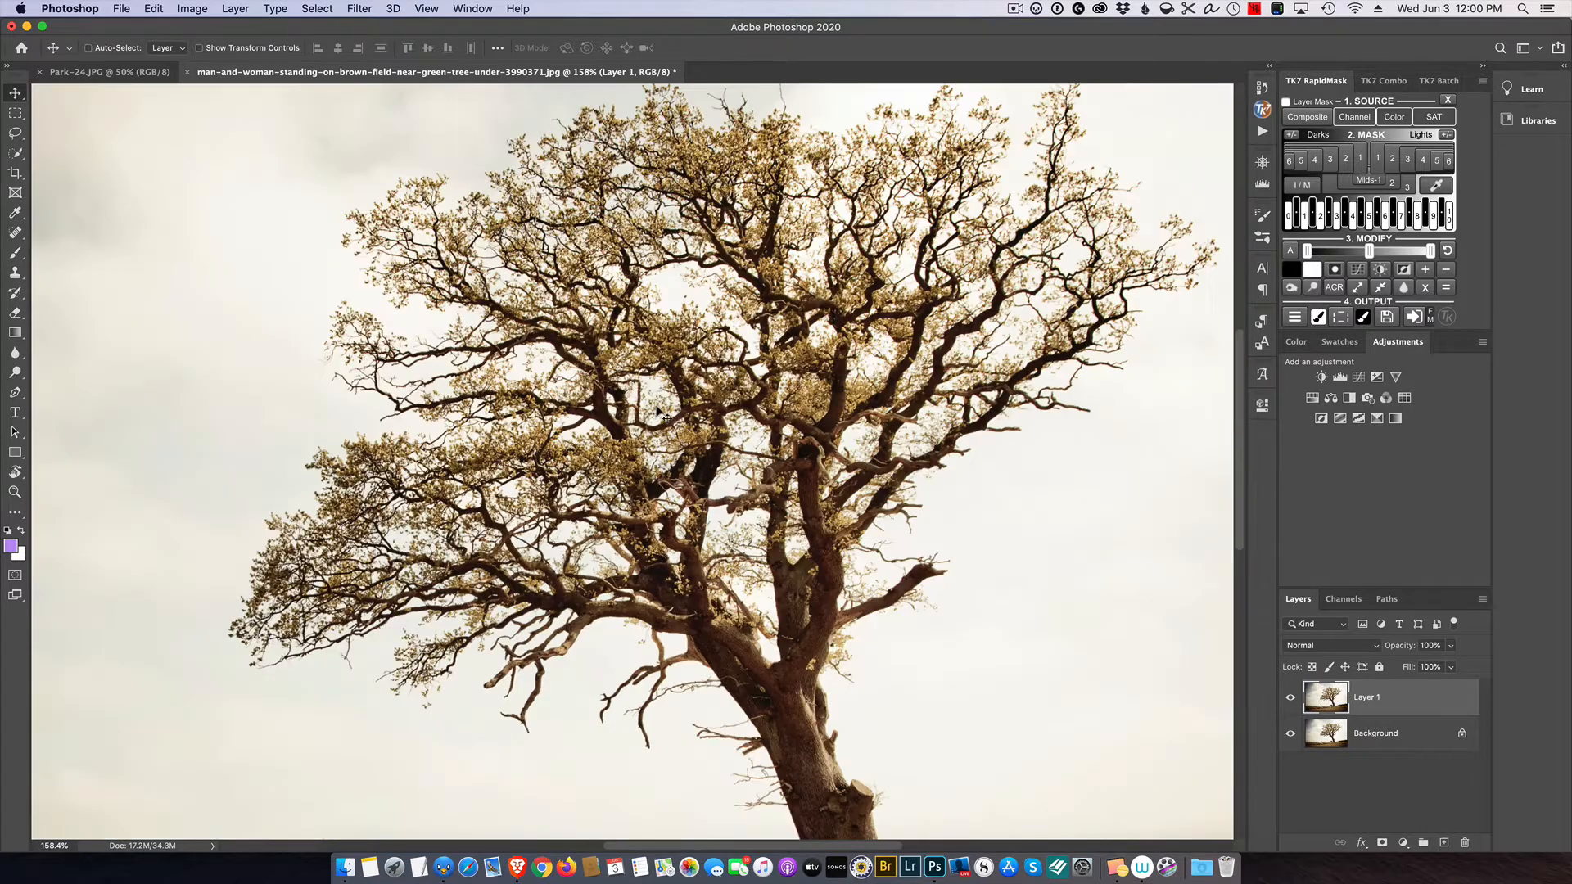
pyautogui.scroll(-2, 660, 414)
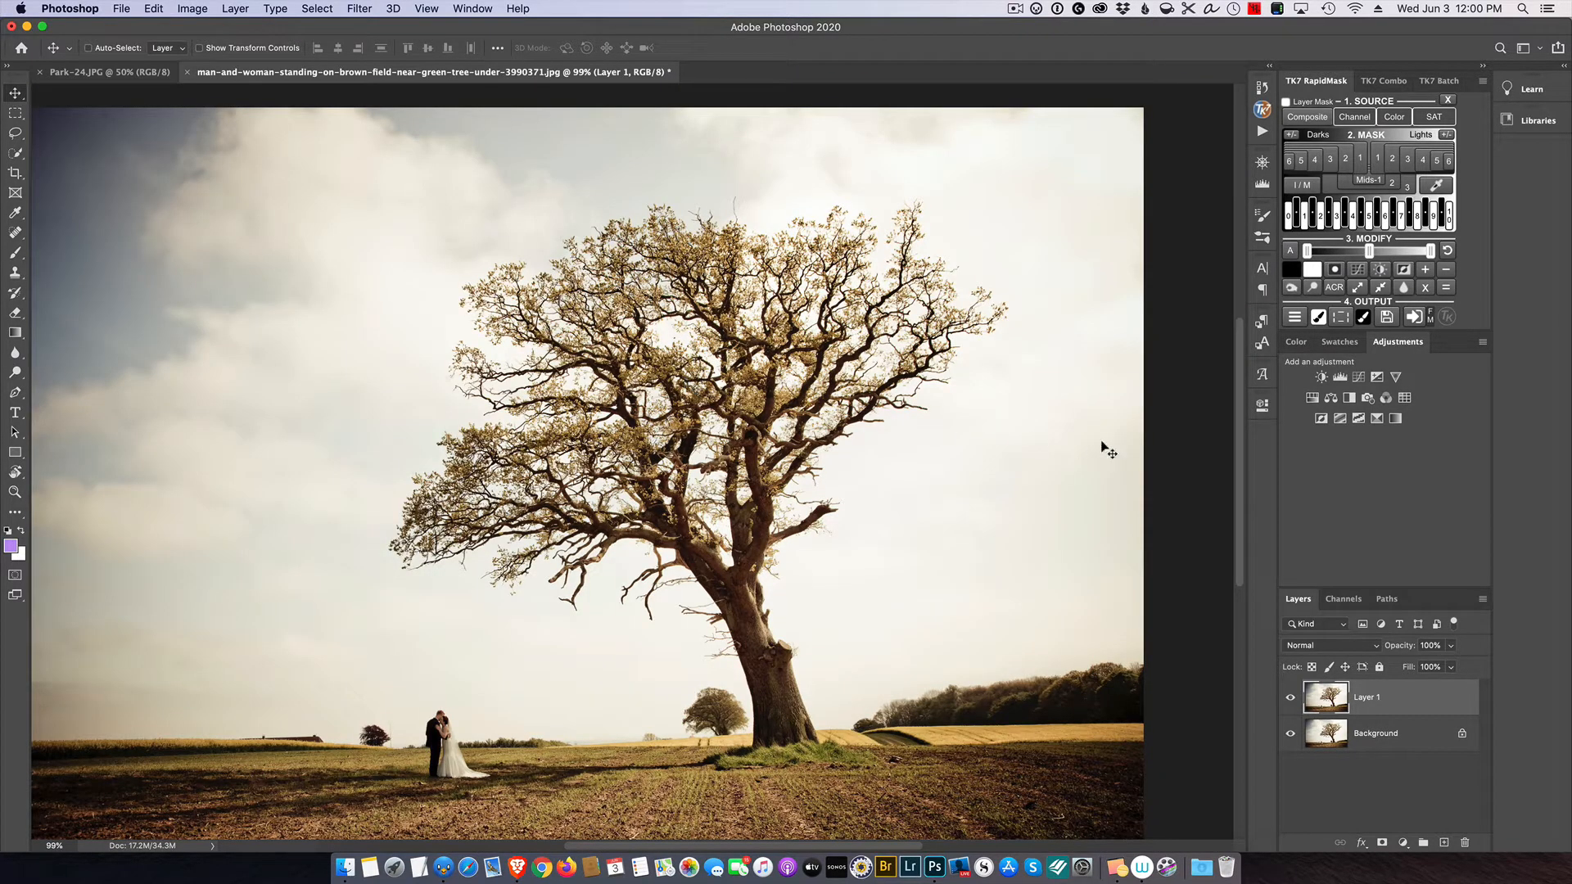
# Compare the Red, Green and Blue channels one at a time for contrast between the tree and the sky.
pyautogui.click(1343, 606)
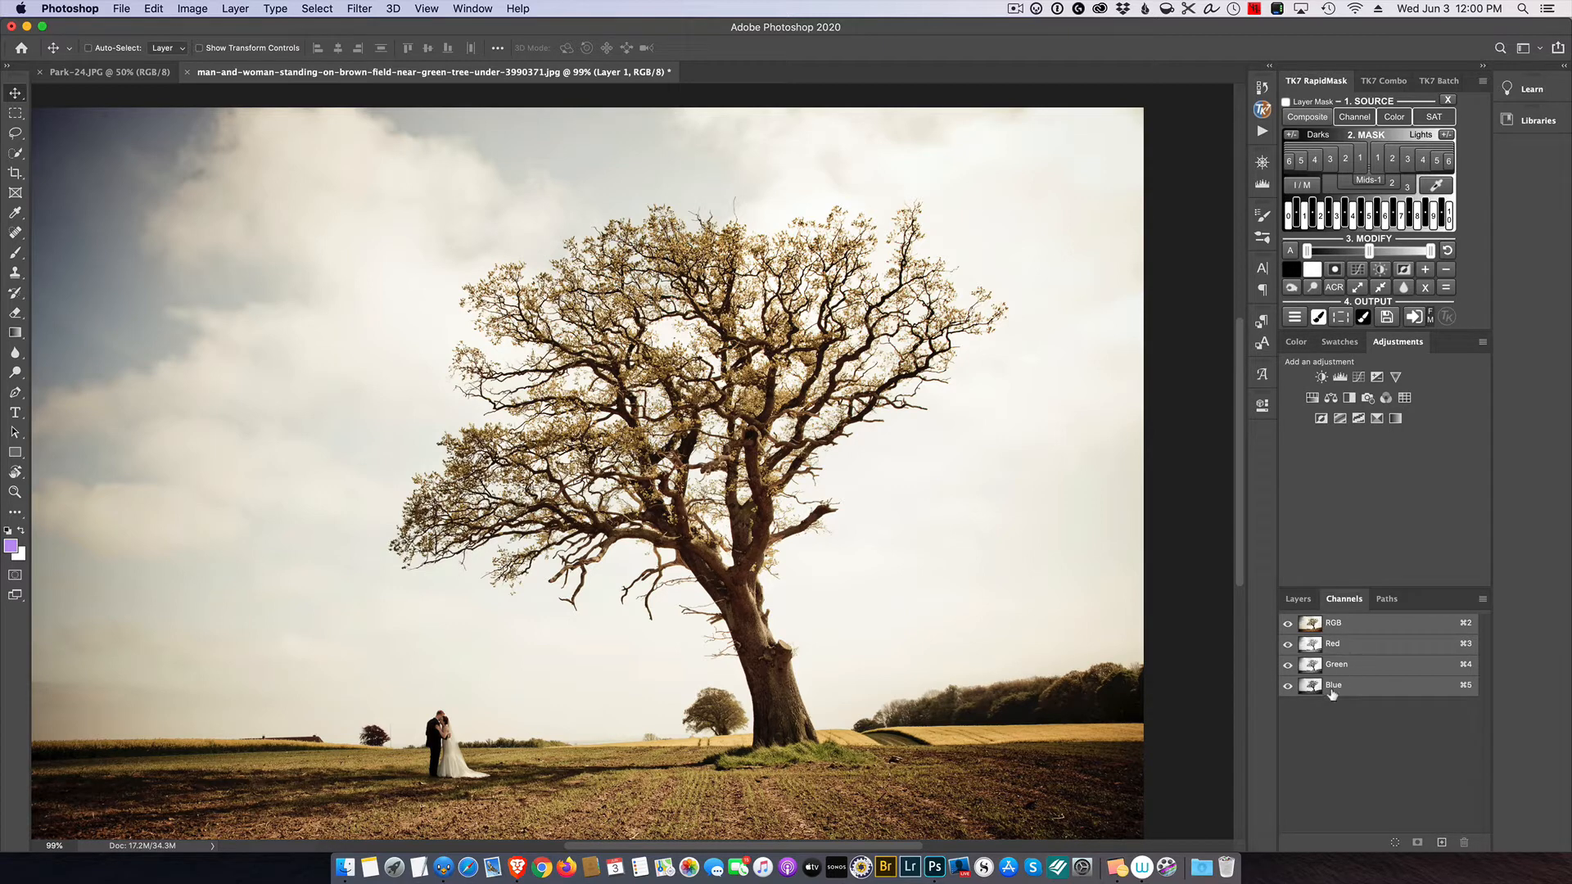
pyautogui.click(1288, 645)
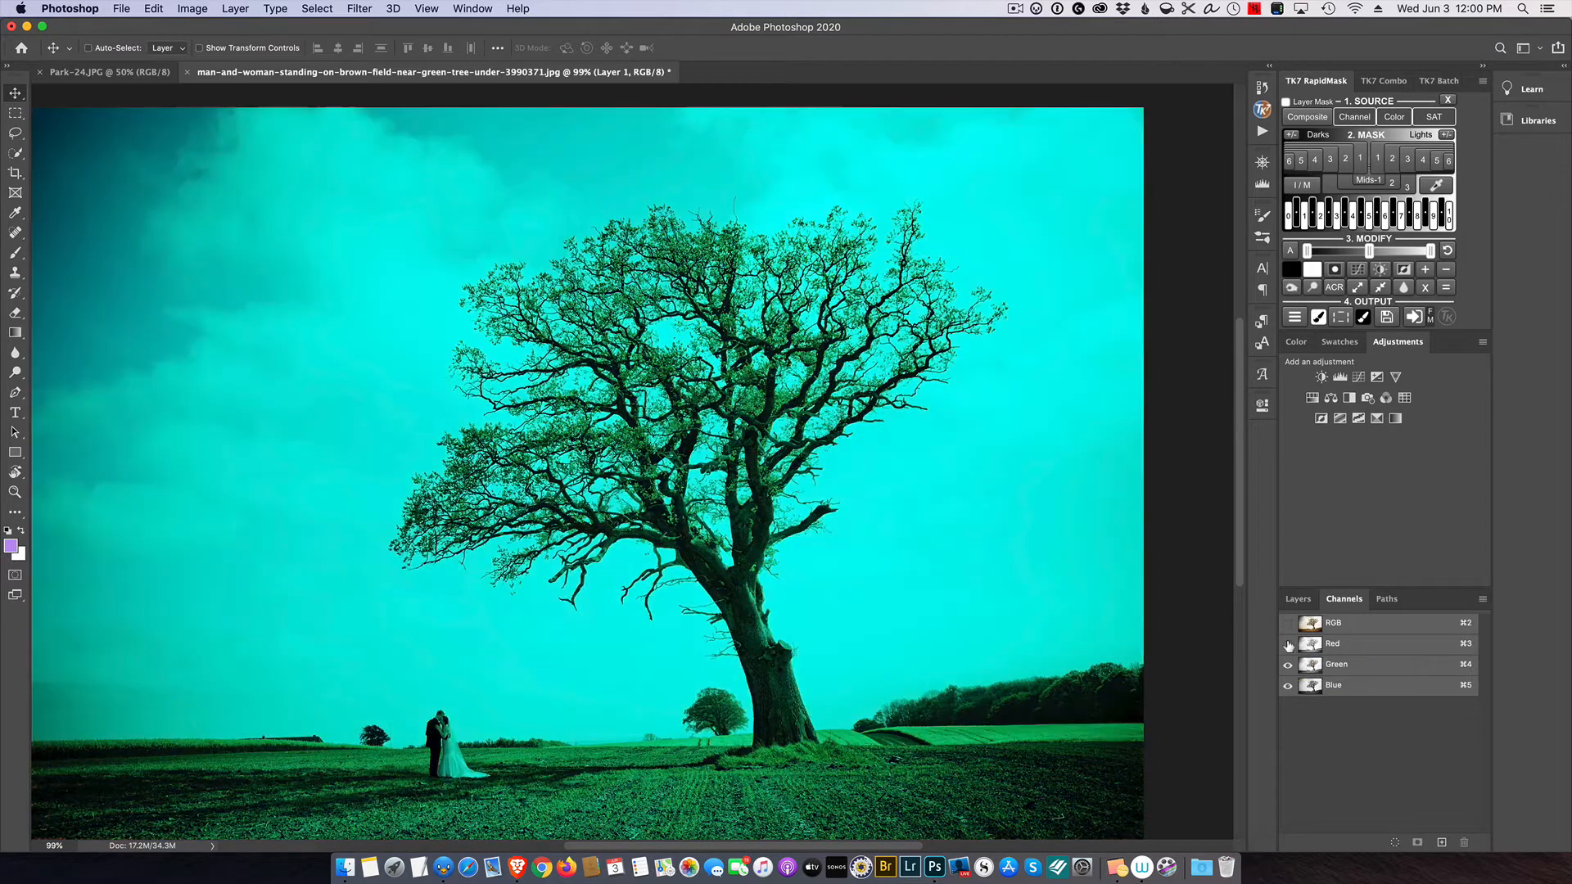
pyautogui.click(1288, 665)
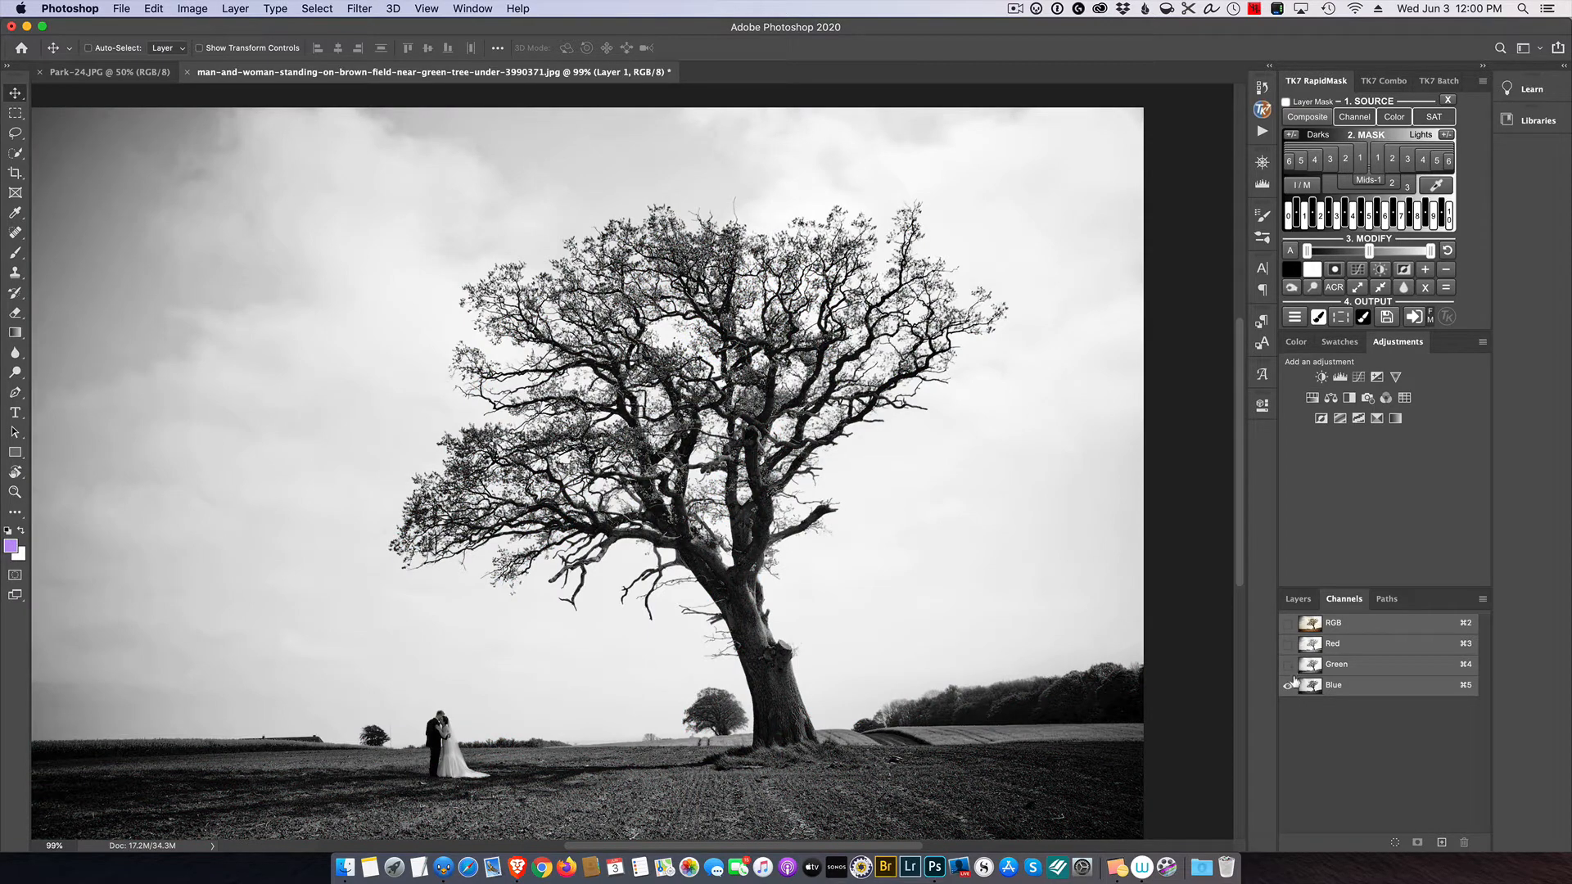
pyautogui.click(1288, 643)
pyautogui.click(1288, 686)
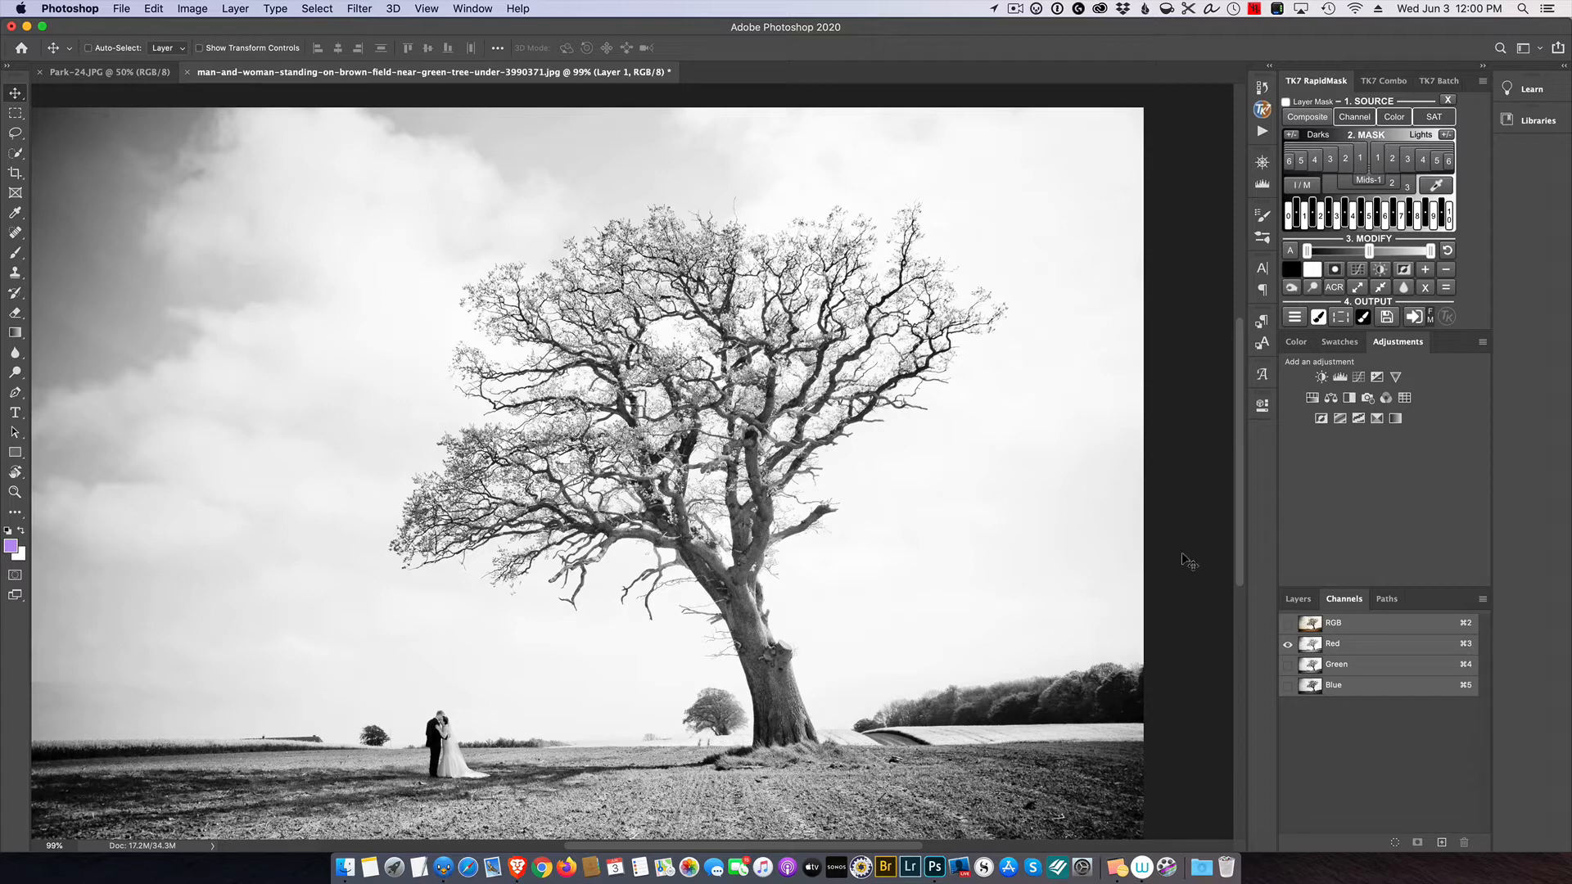
pyautogui.click(1288, 664)
pyautogui.click(1286, 648)
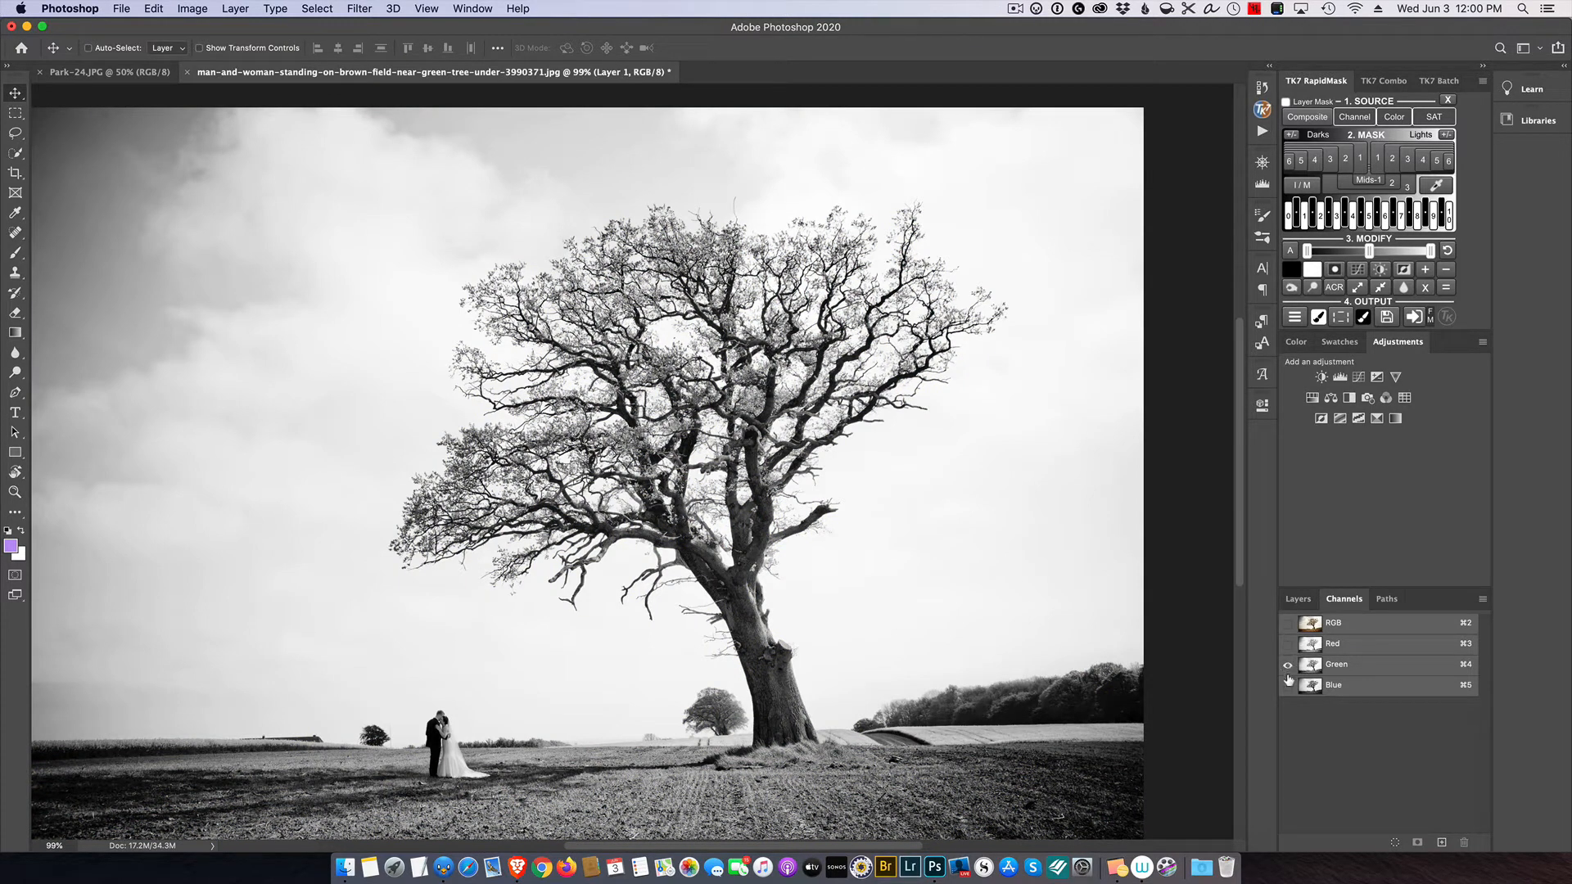
pyautogui.click(1288, 686)
pyautogui.click(1288, 668)
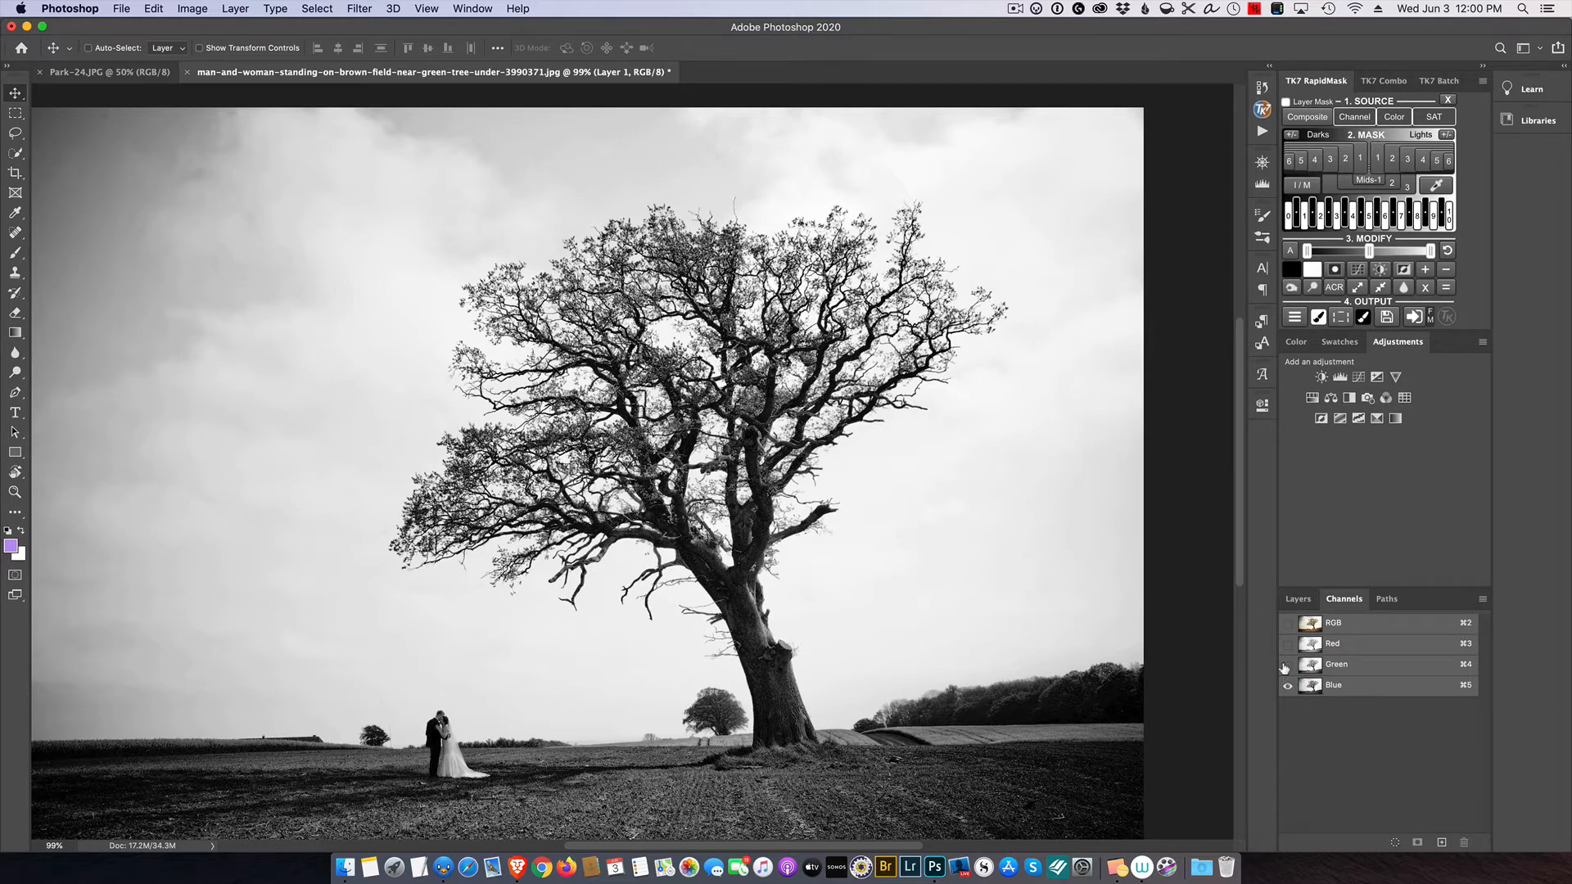
# Duplicate the Blue channel within the same document and show only the duplicate channel.
pyautogui.click(1387, 684)
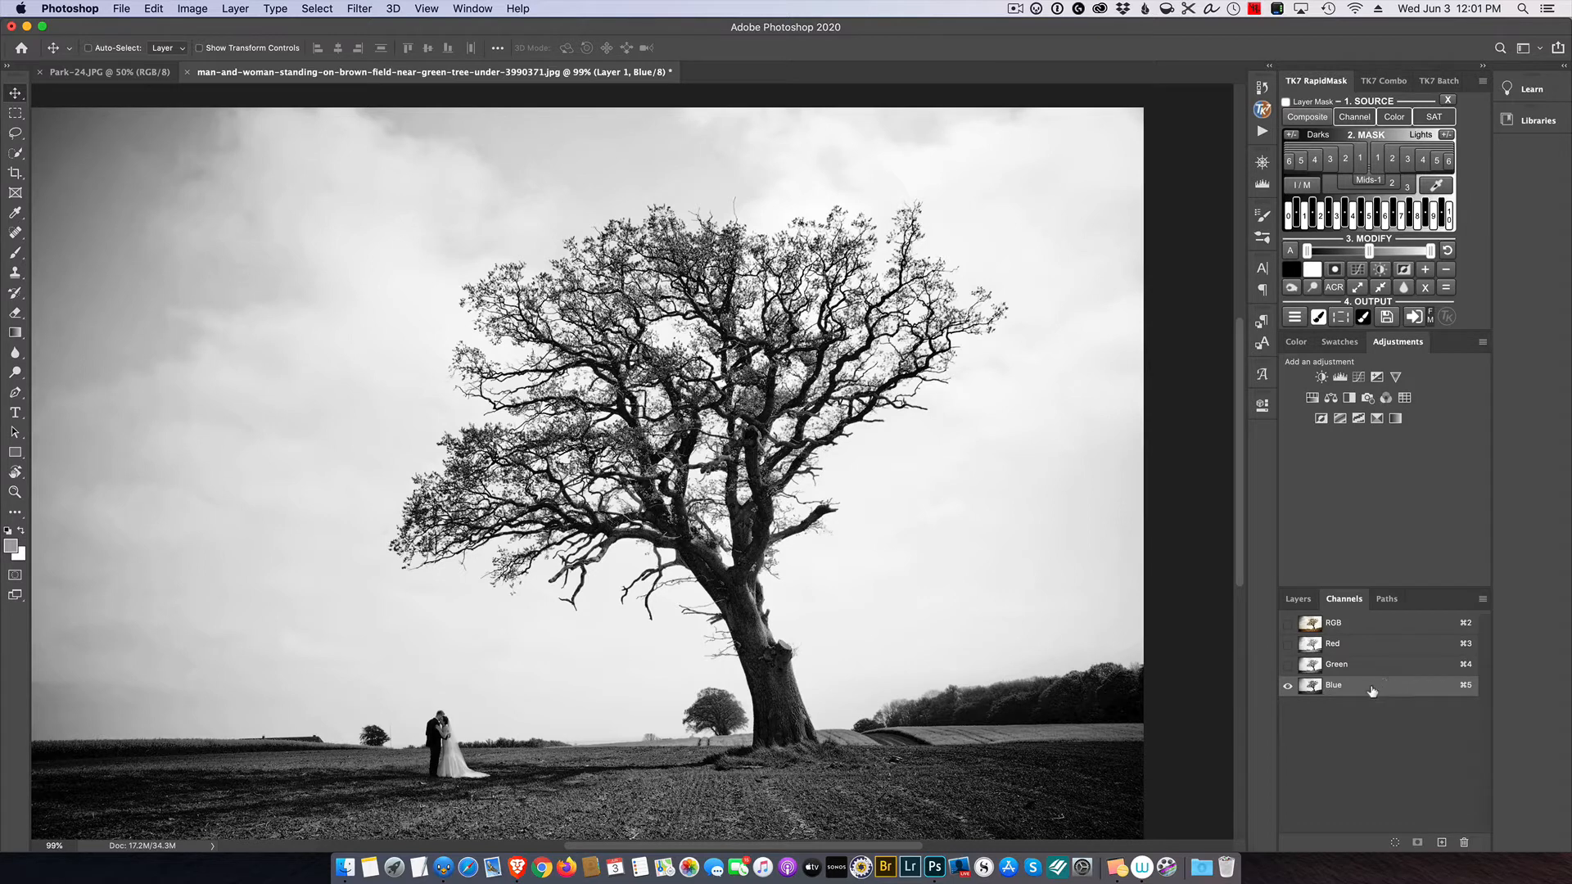
pyautogui.rightClick(1372, 689)
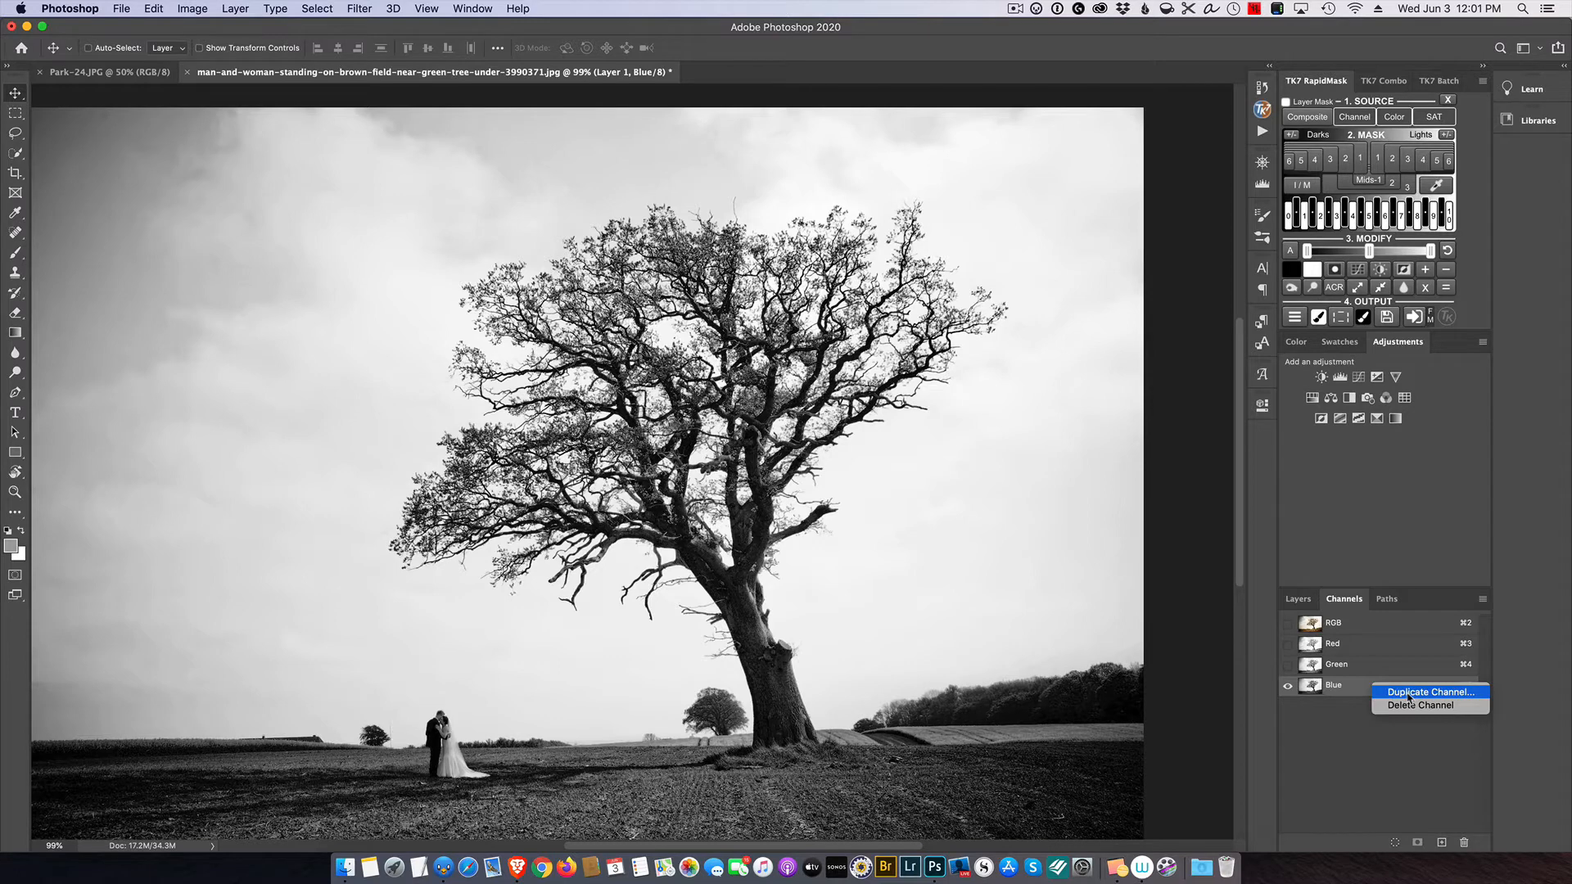
pyautogui.click(1410, 694)
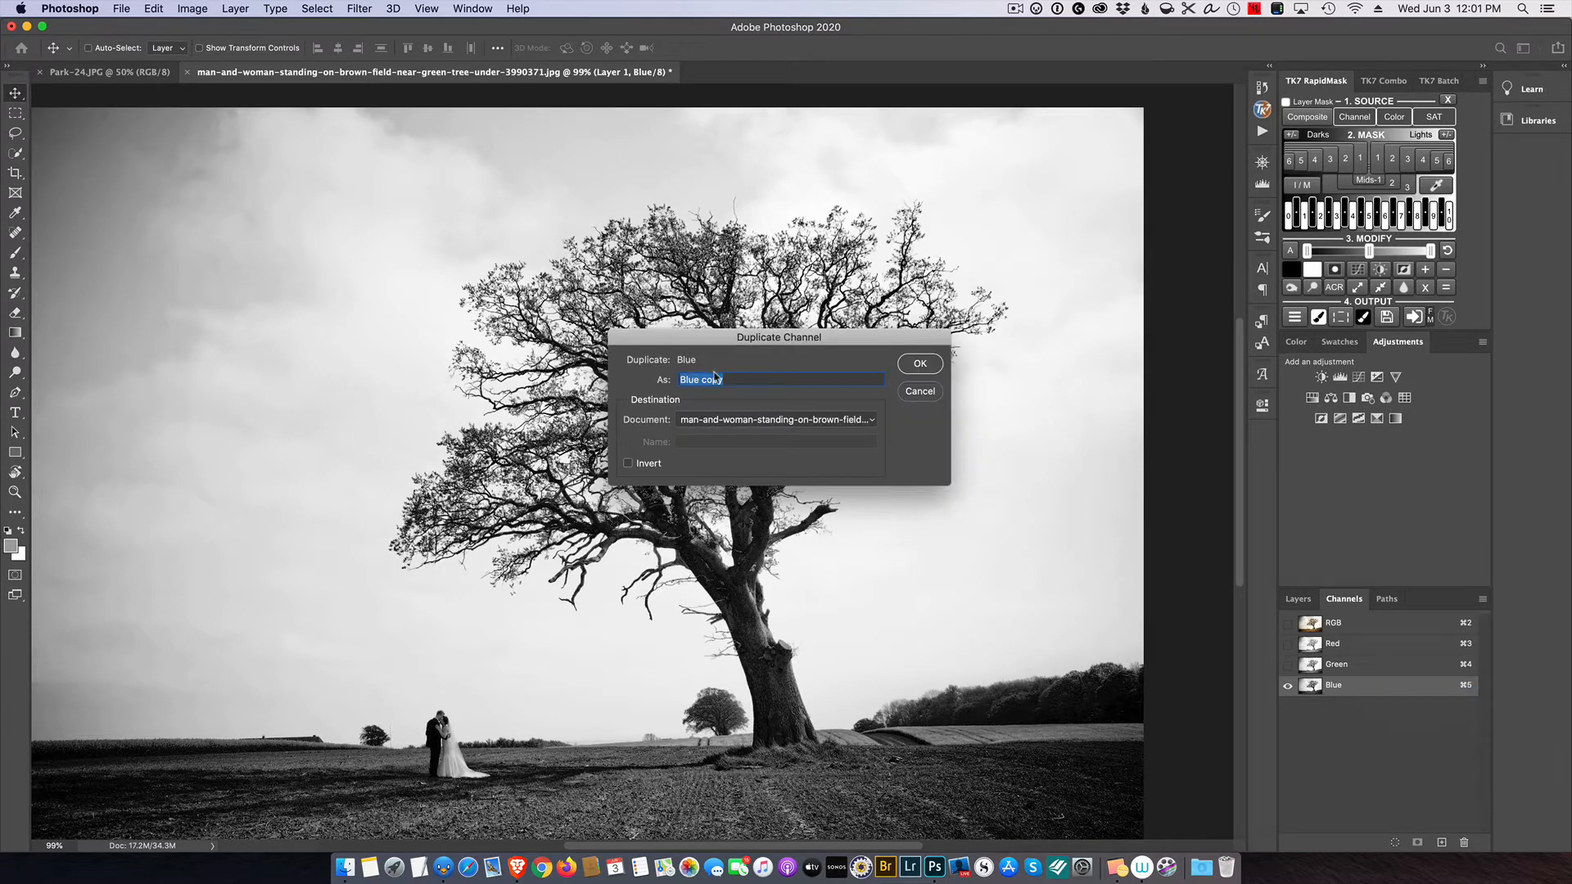
pyautogui.click(921, 365)
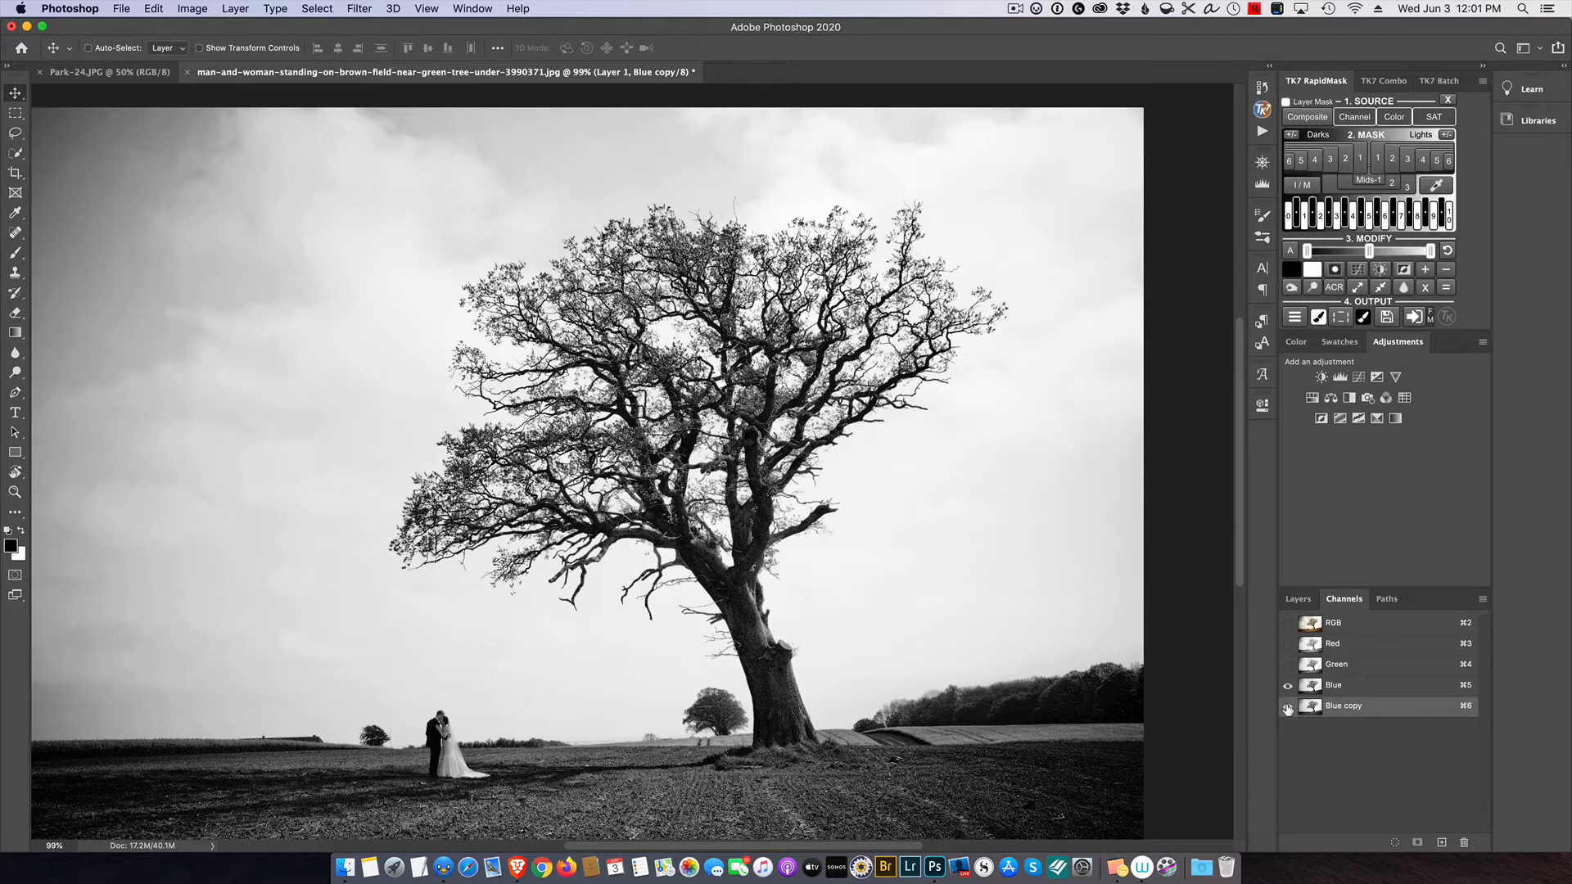
pyautogui.click(1288, 709)
pyautogui.click(1288, 685)
# Apply Levels to the duplicated blue channel with input black point 37 and white point 218.
pyautogui.click(235, 9)
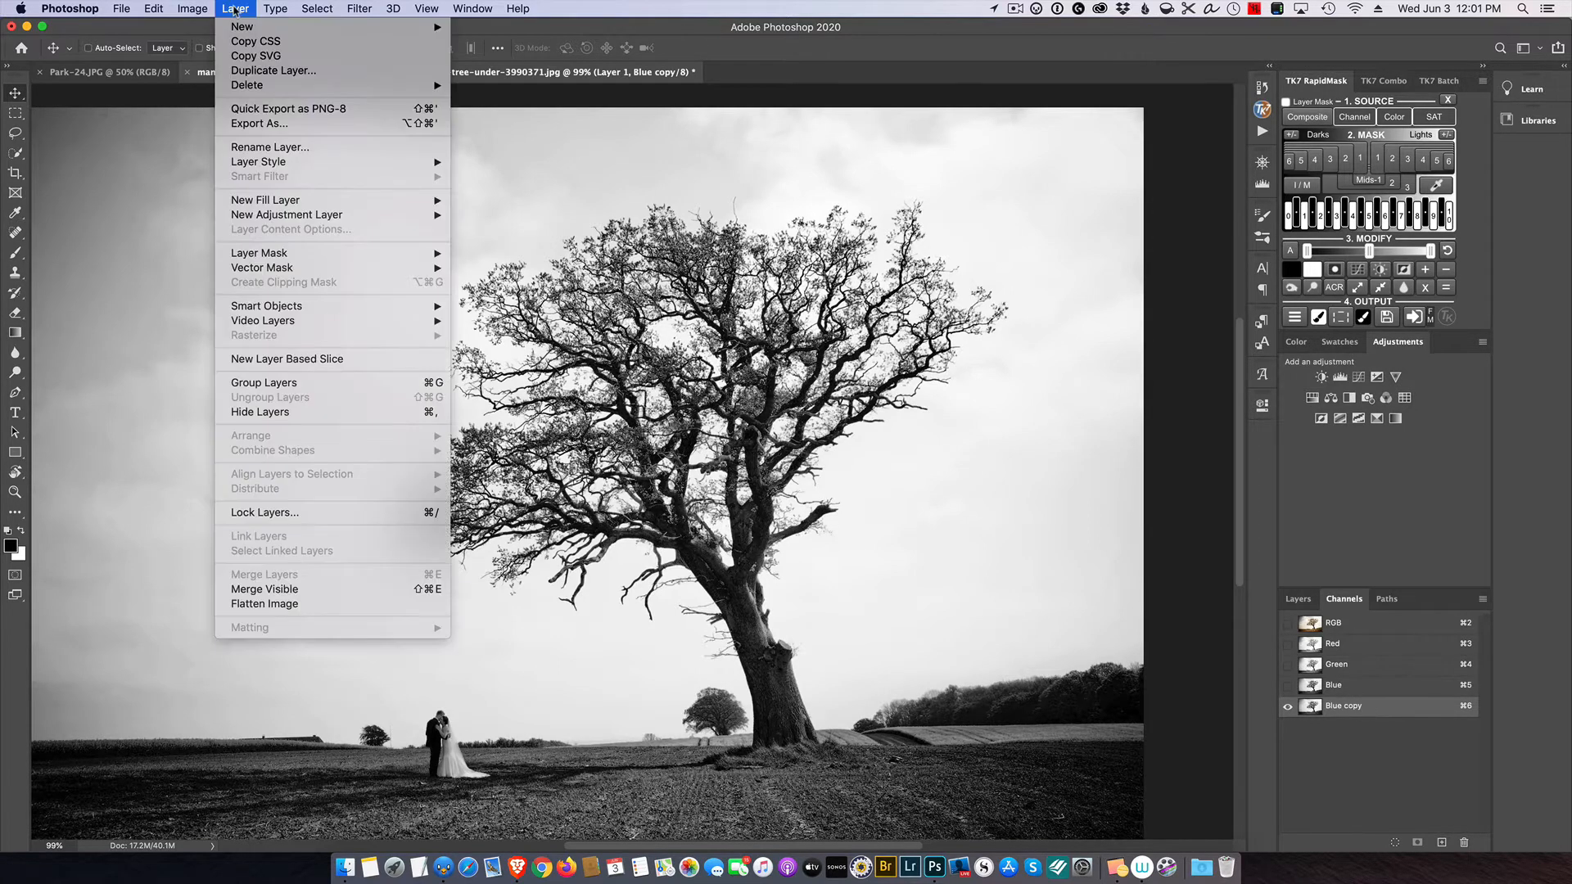
pyautogui.moveTo(194, 9)
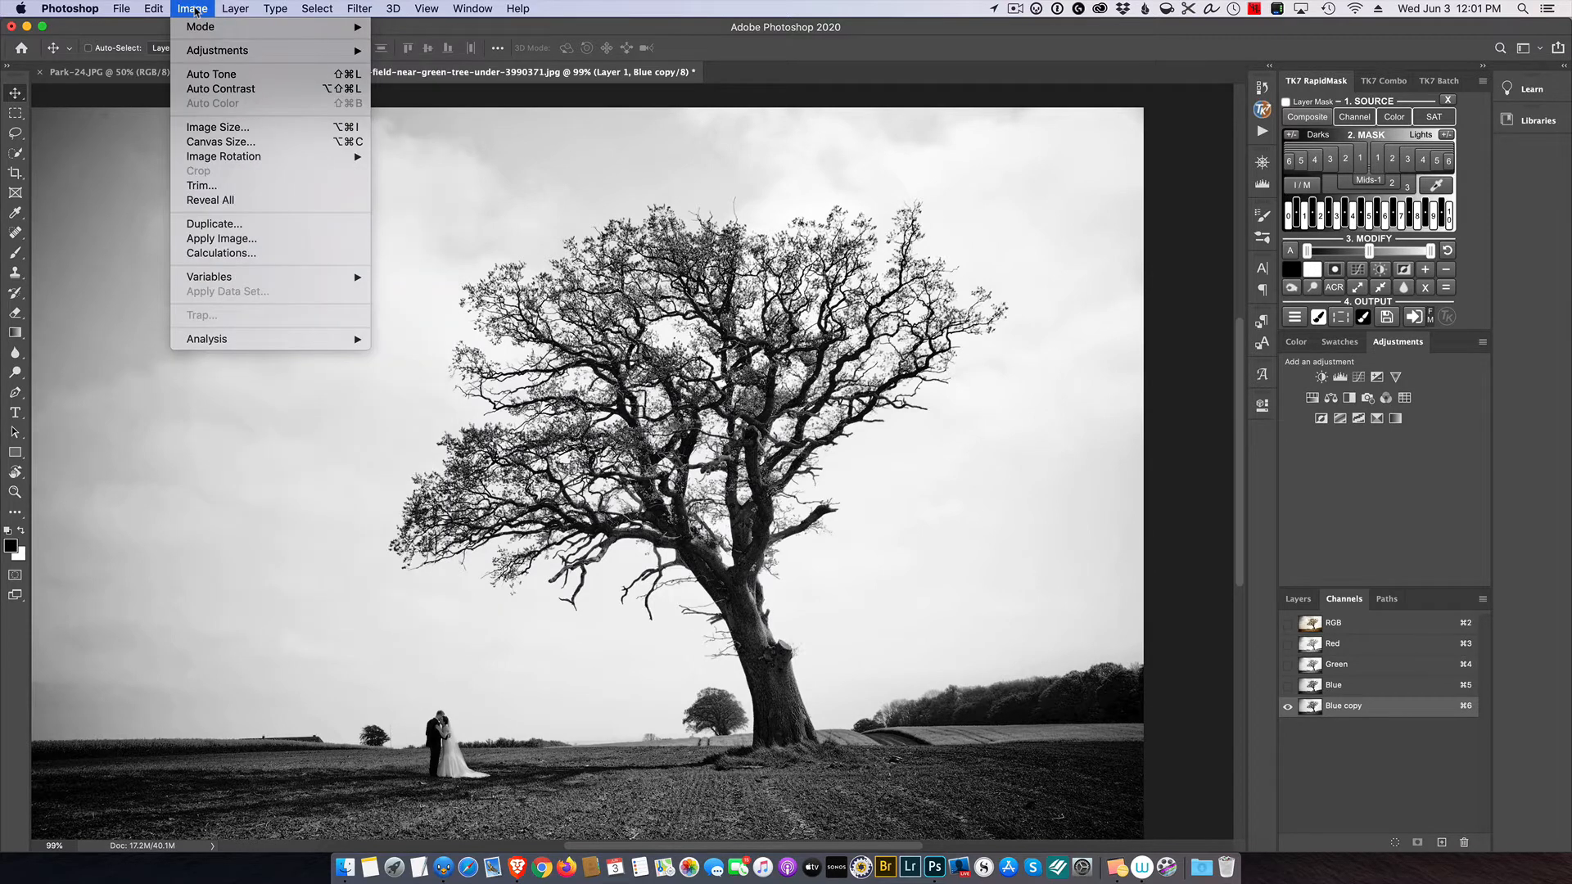
pyautogui.moveTo(272, 54)
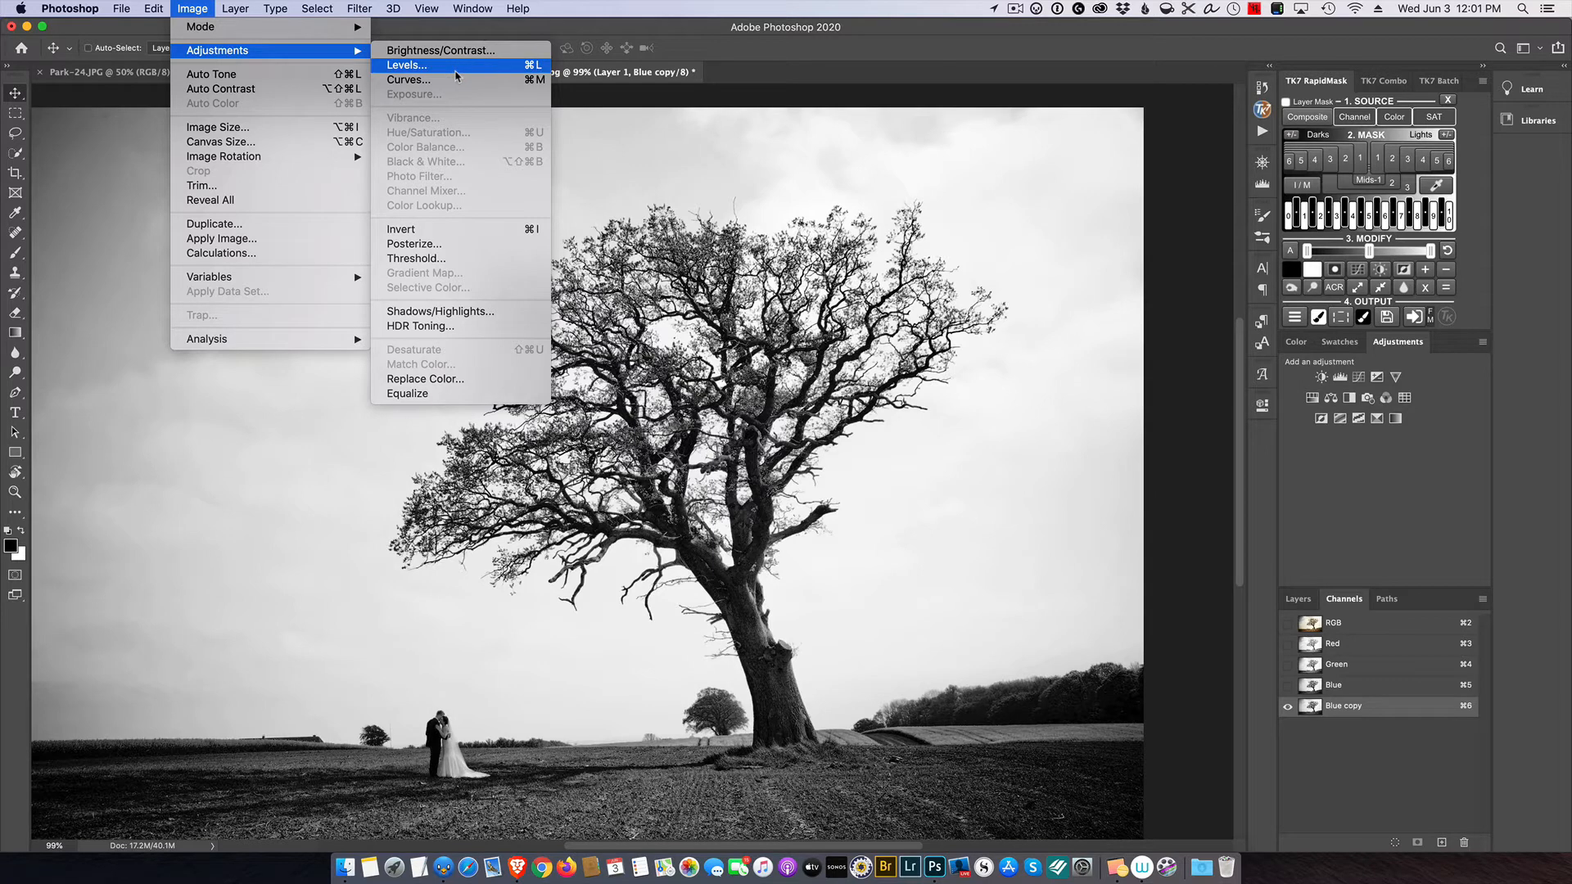
pyautogui.click(456, 71)
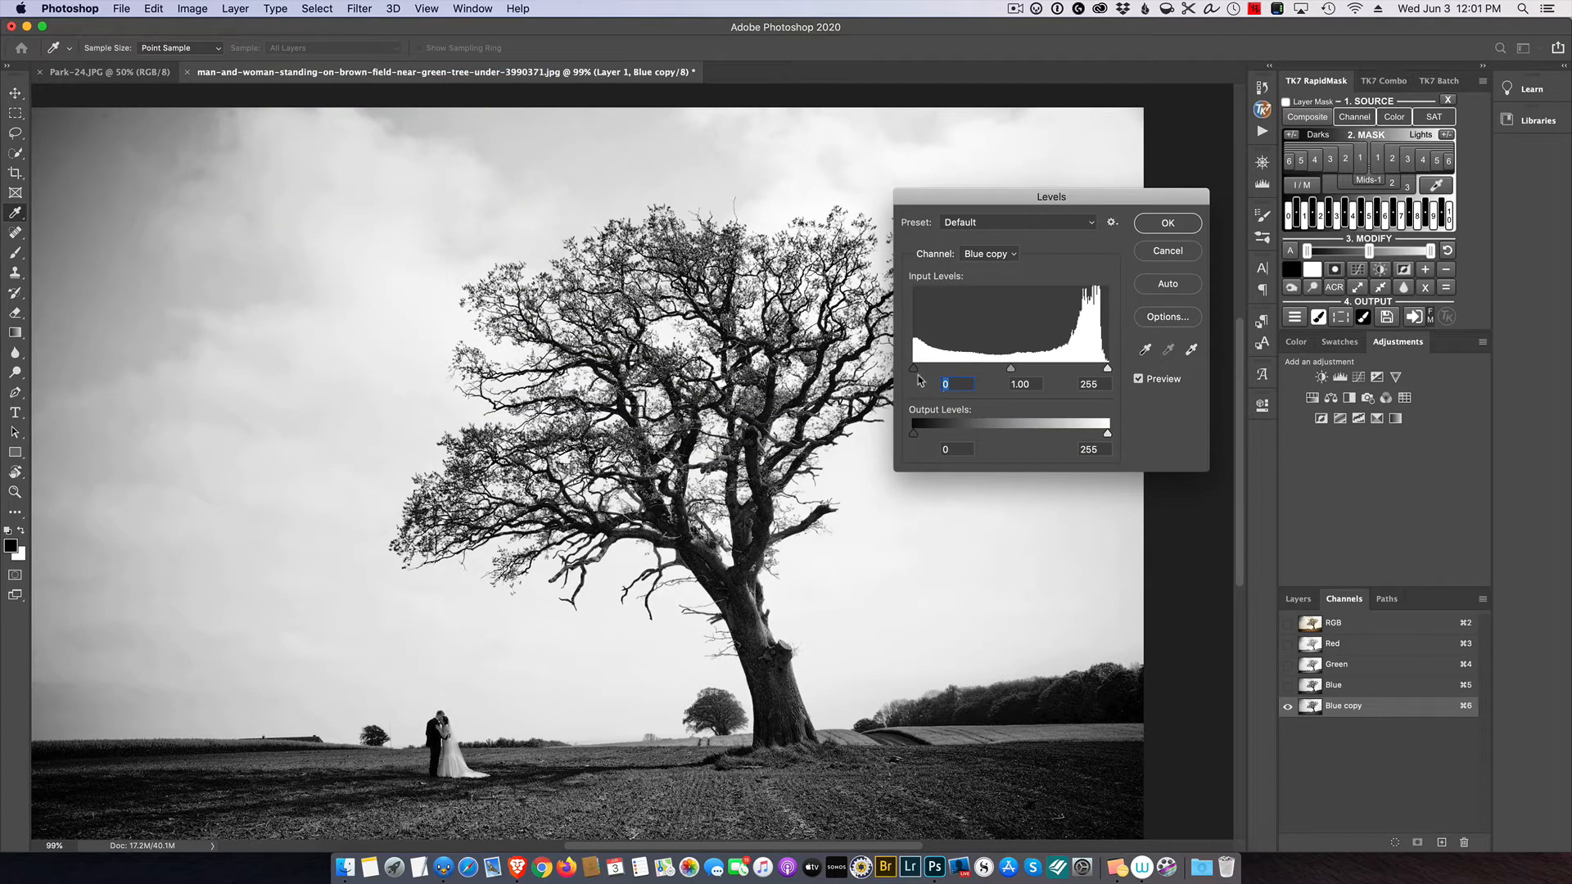
pyautogui.moveTo(915, 375); pyautogui.dragTo(950, 375)
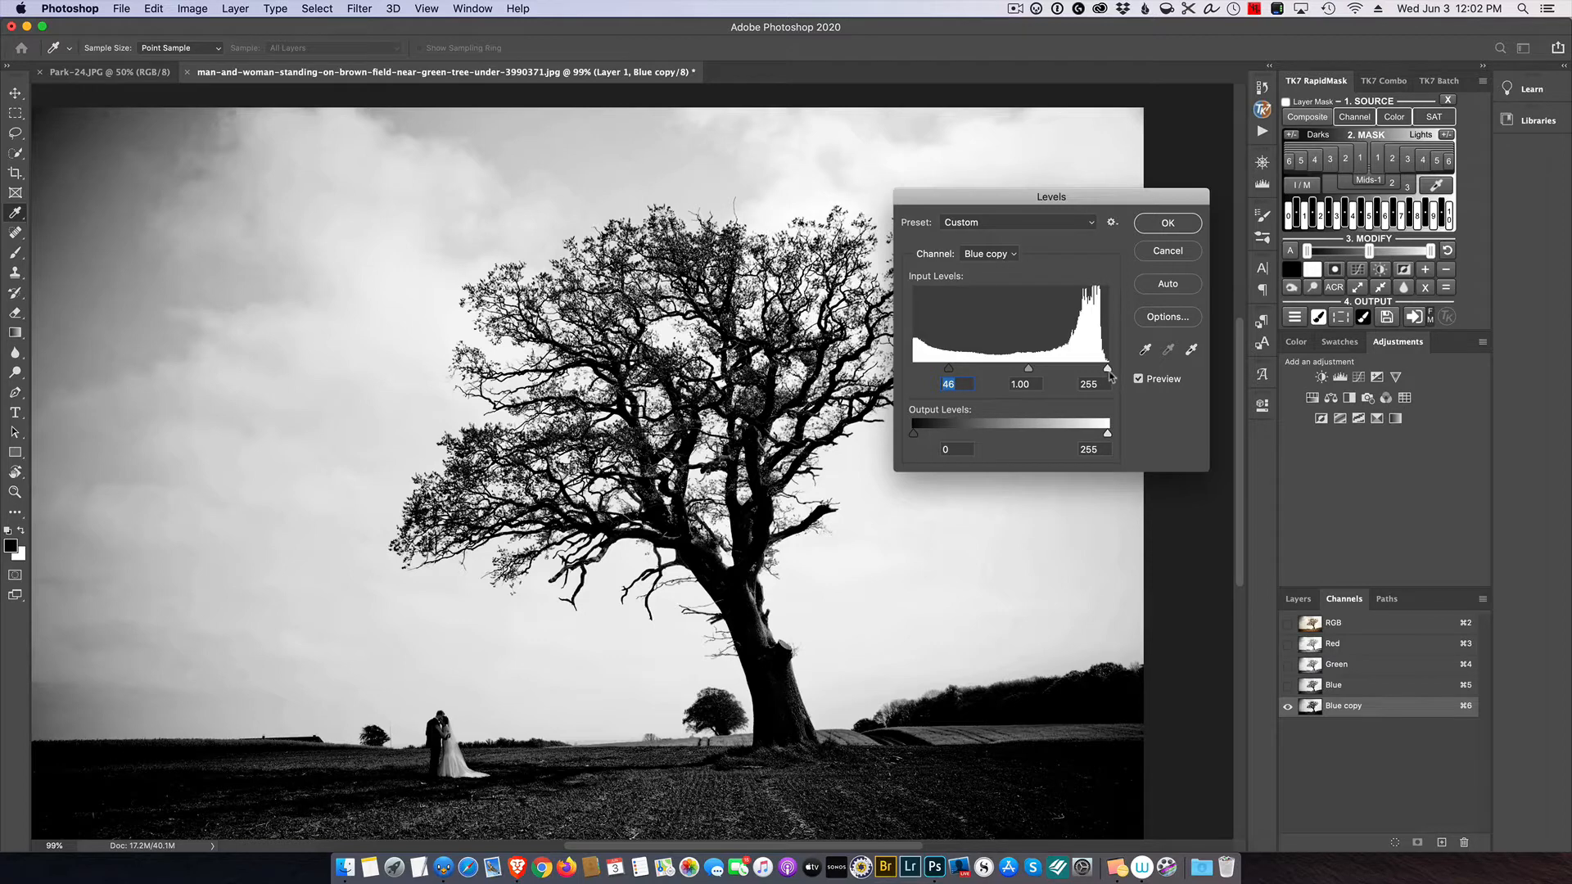
pyautogui.moveTo(1110, 372)
pyautogui.mouseDown()
pyautogui.moveTo(1059, 371)
pyautogui.moveTo(1080, 369)
pyautogui.mouseUp()
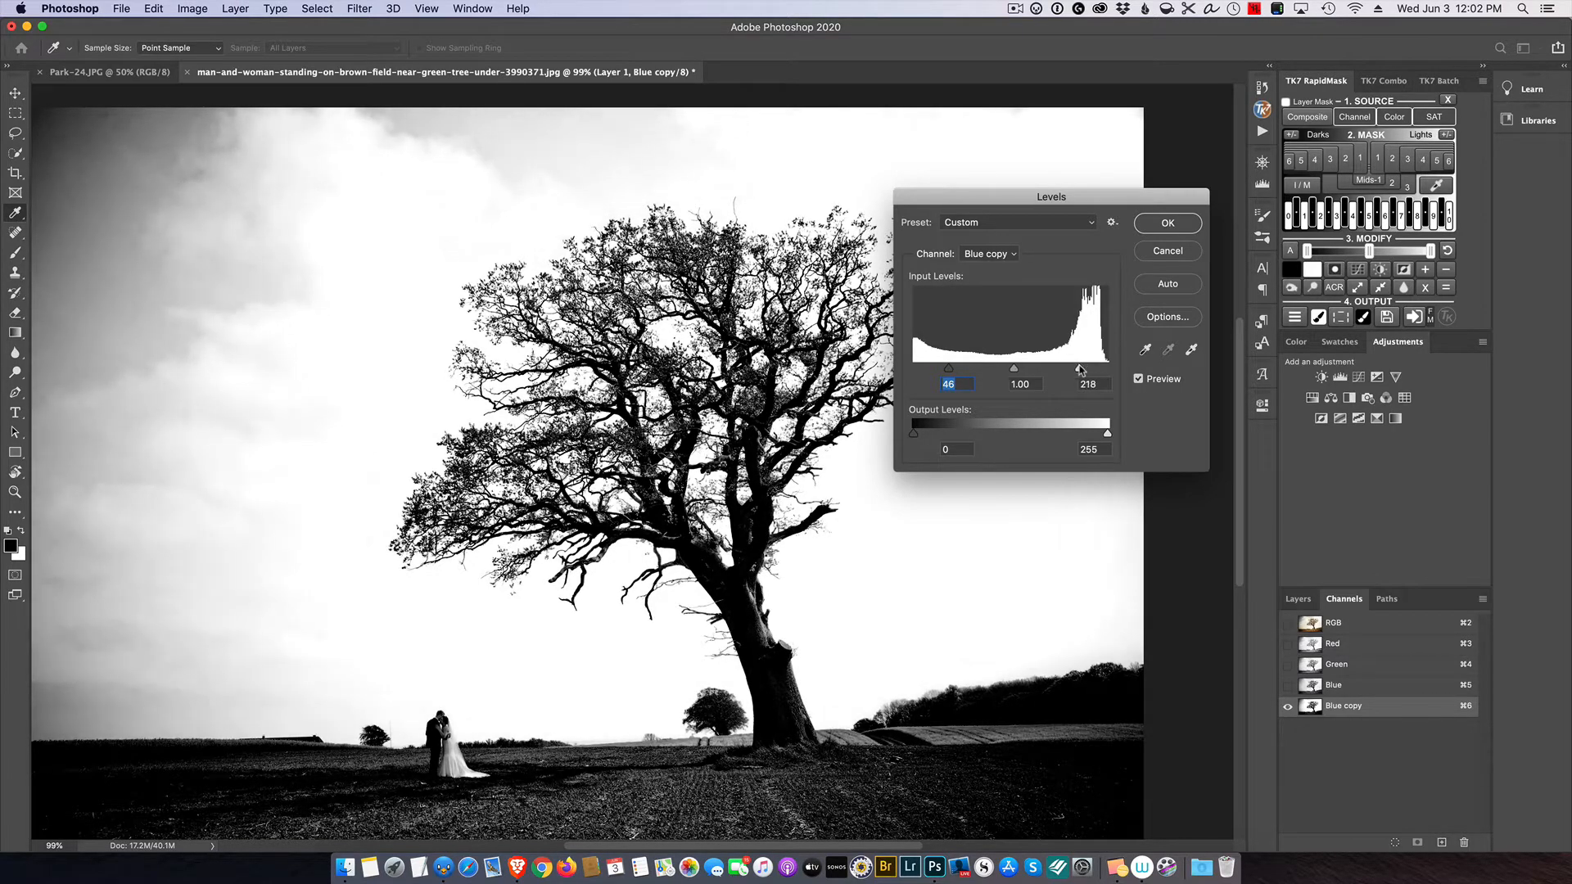
pyautogui.moveTo(950, 369)
pyautogui.mouseDown()
pyautogui.moveTo(974, 376)
pyautogui.moveTo(943, 374)
pyautogui.mouseUp()
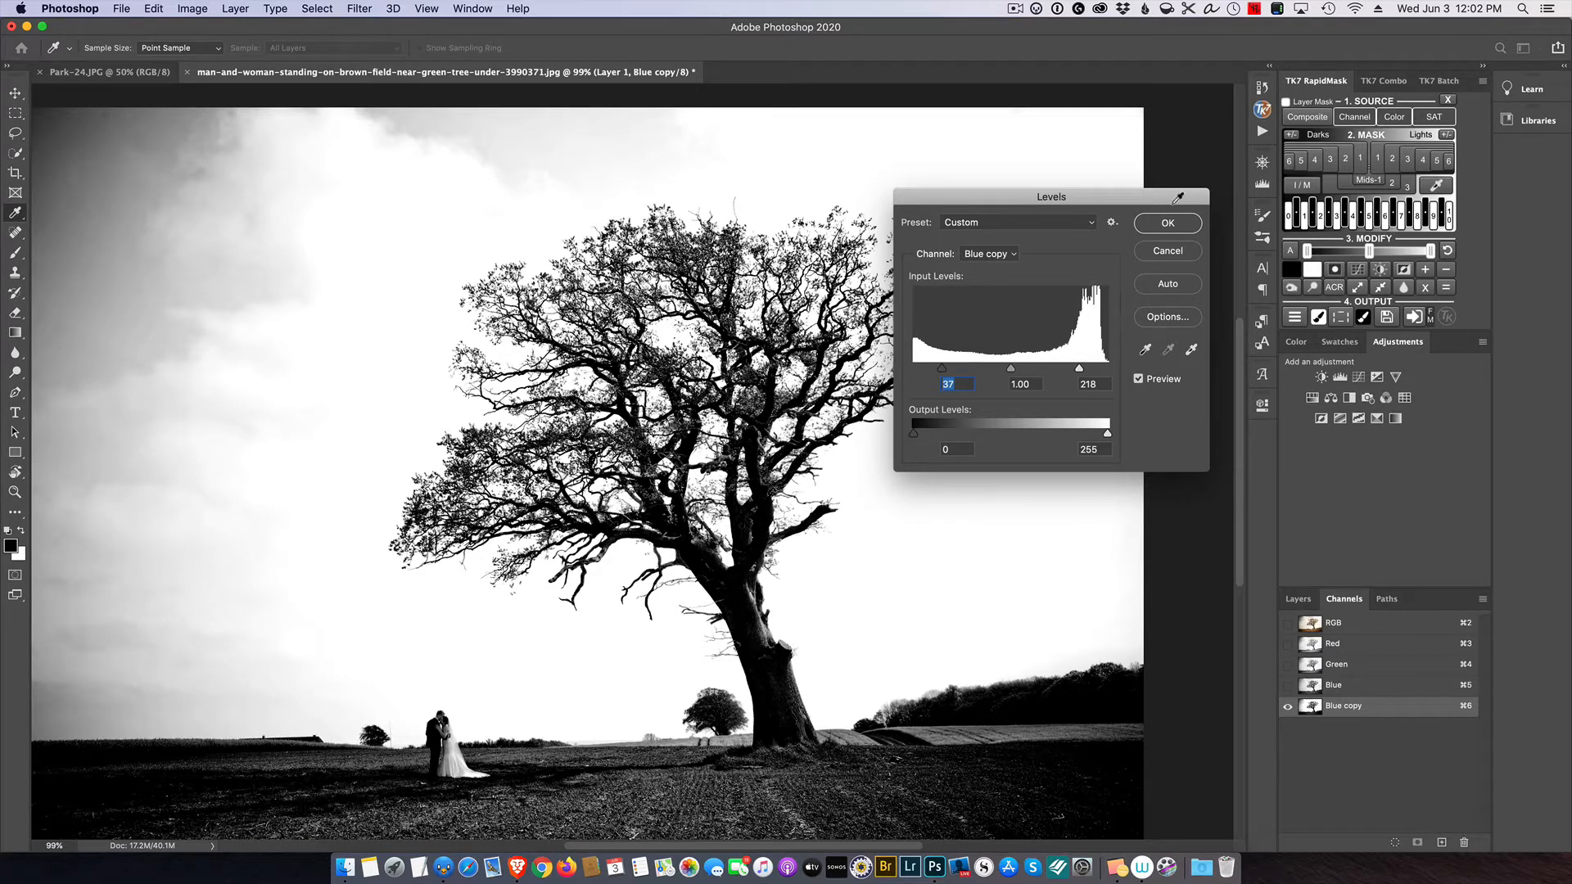
pyautogui.click(1168, 223)
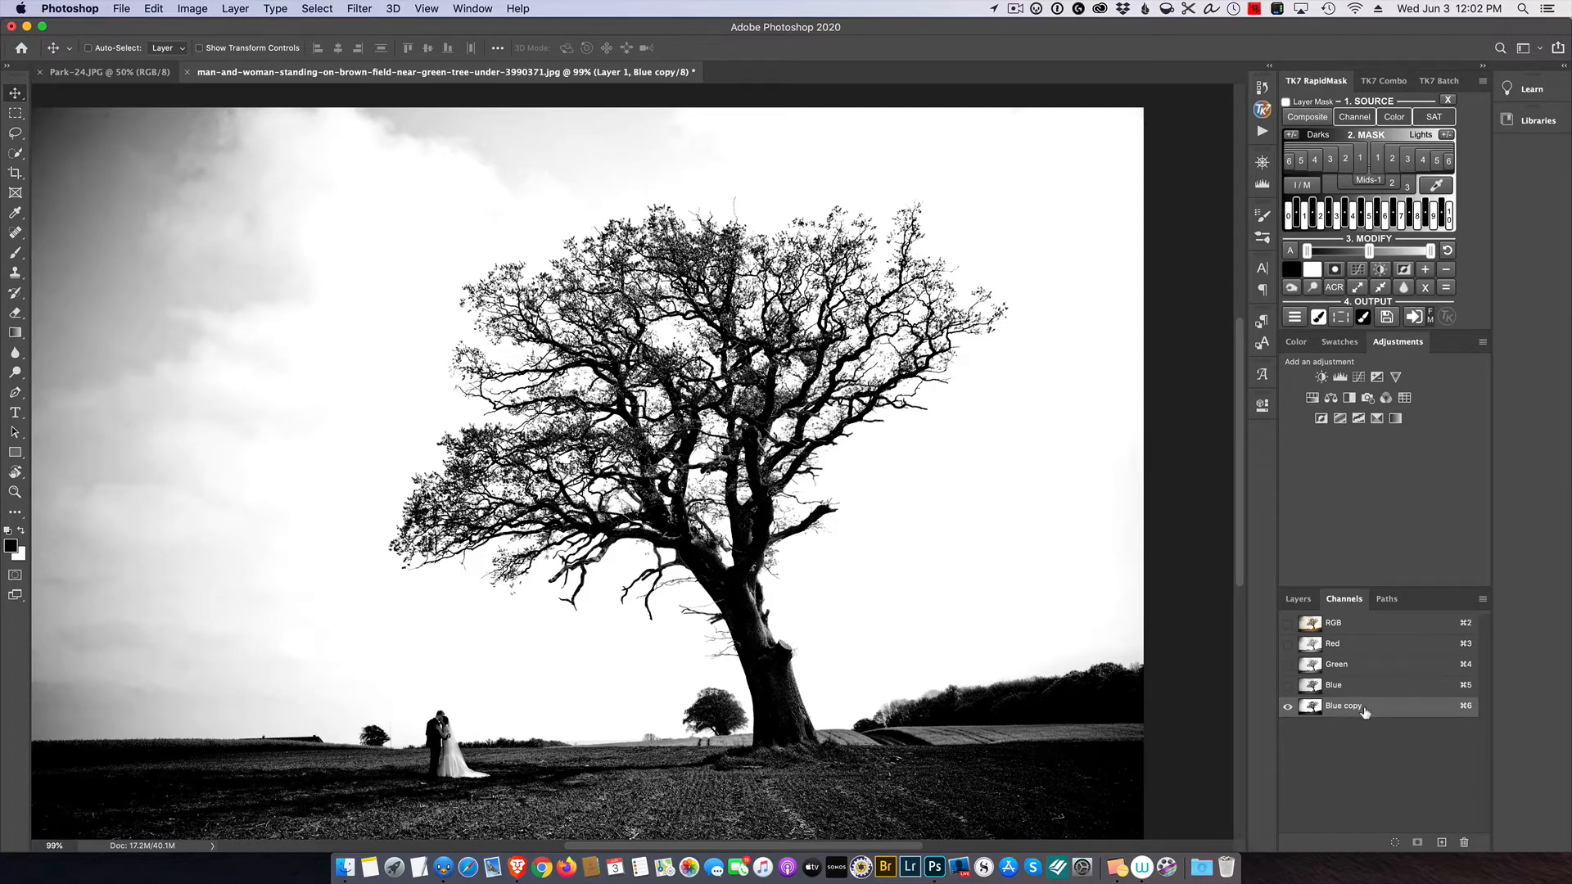
# Load the contrast-boosted blue channel copy as a selection and make the RGB composite visible again.
pyautogui.keyDown('super'); pyautogui.click(1310, 706); pyautogui.keyUp('super')
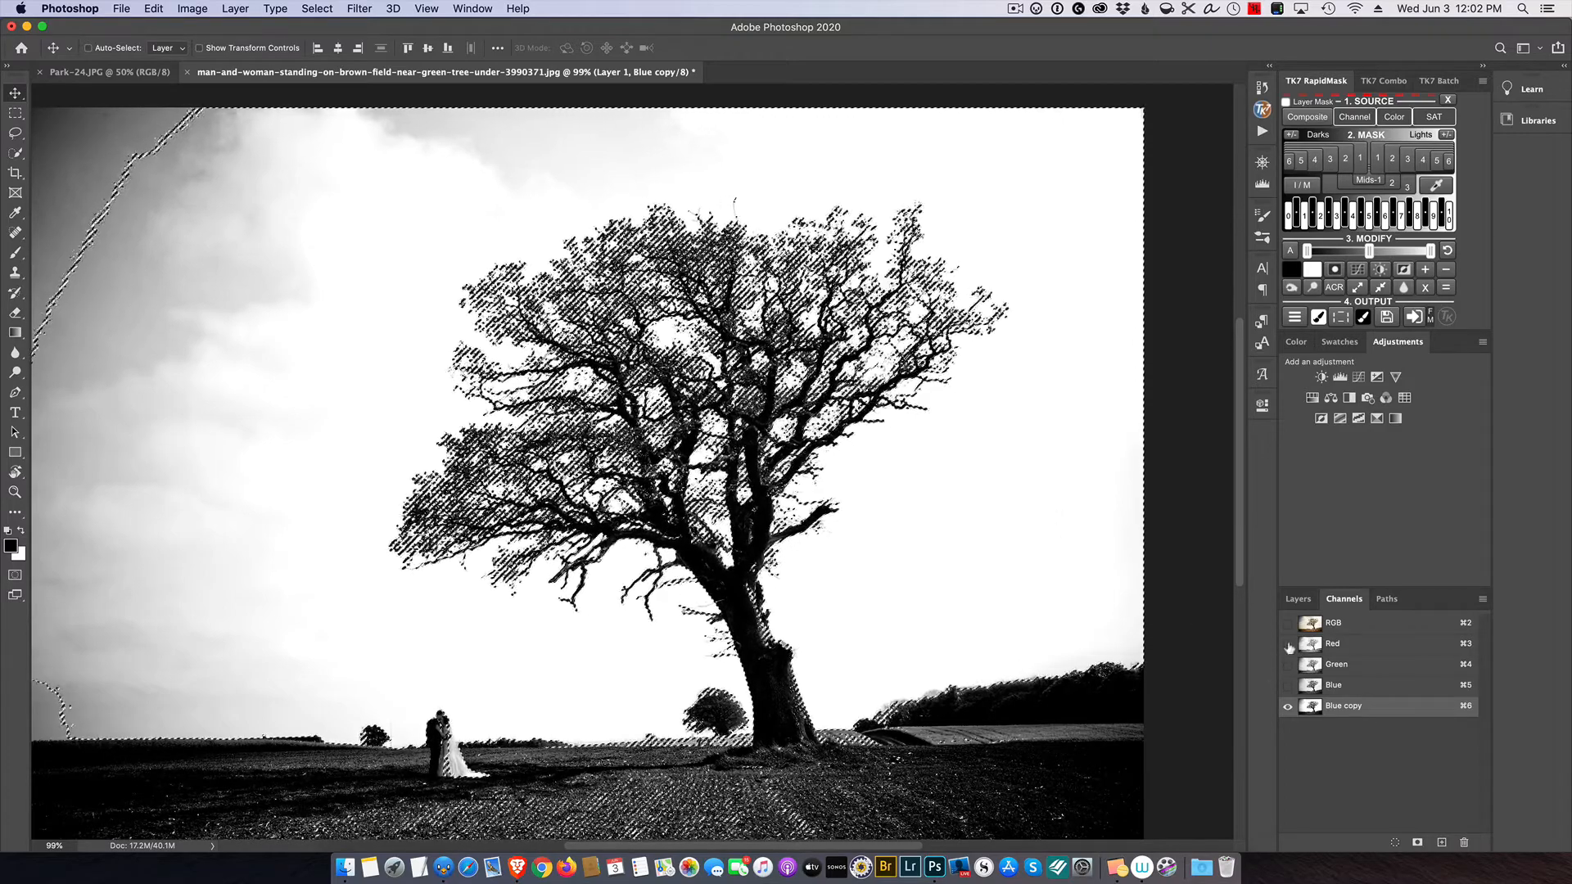
pyautogui.click(1289, 625)
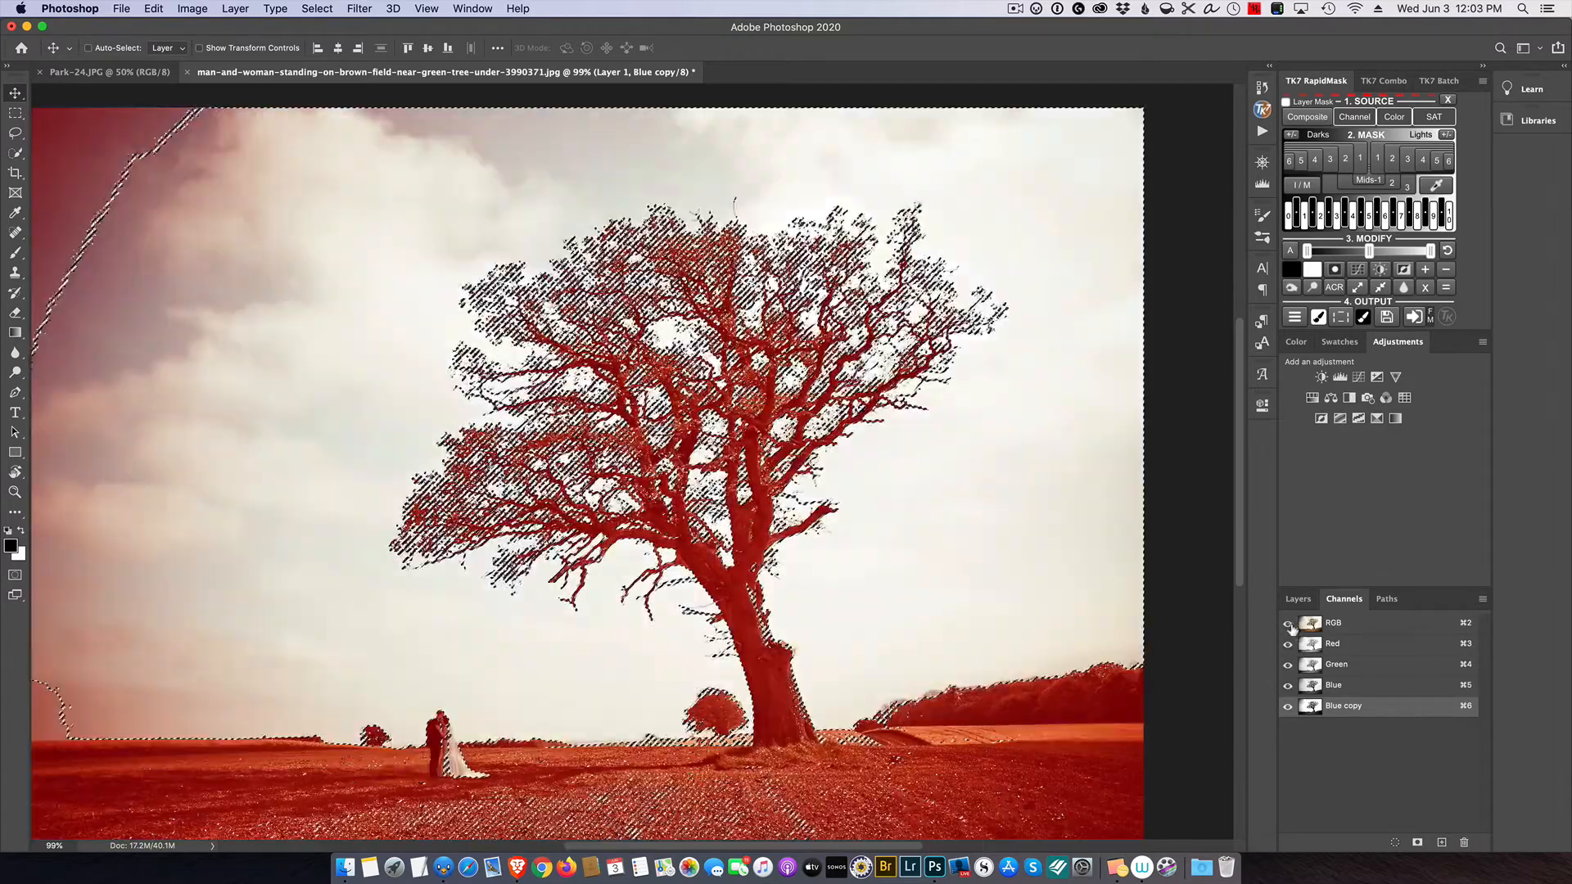
pyautogui.click(1296, 601)
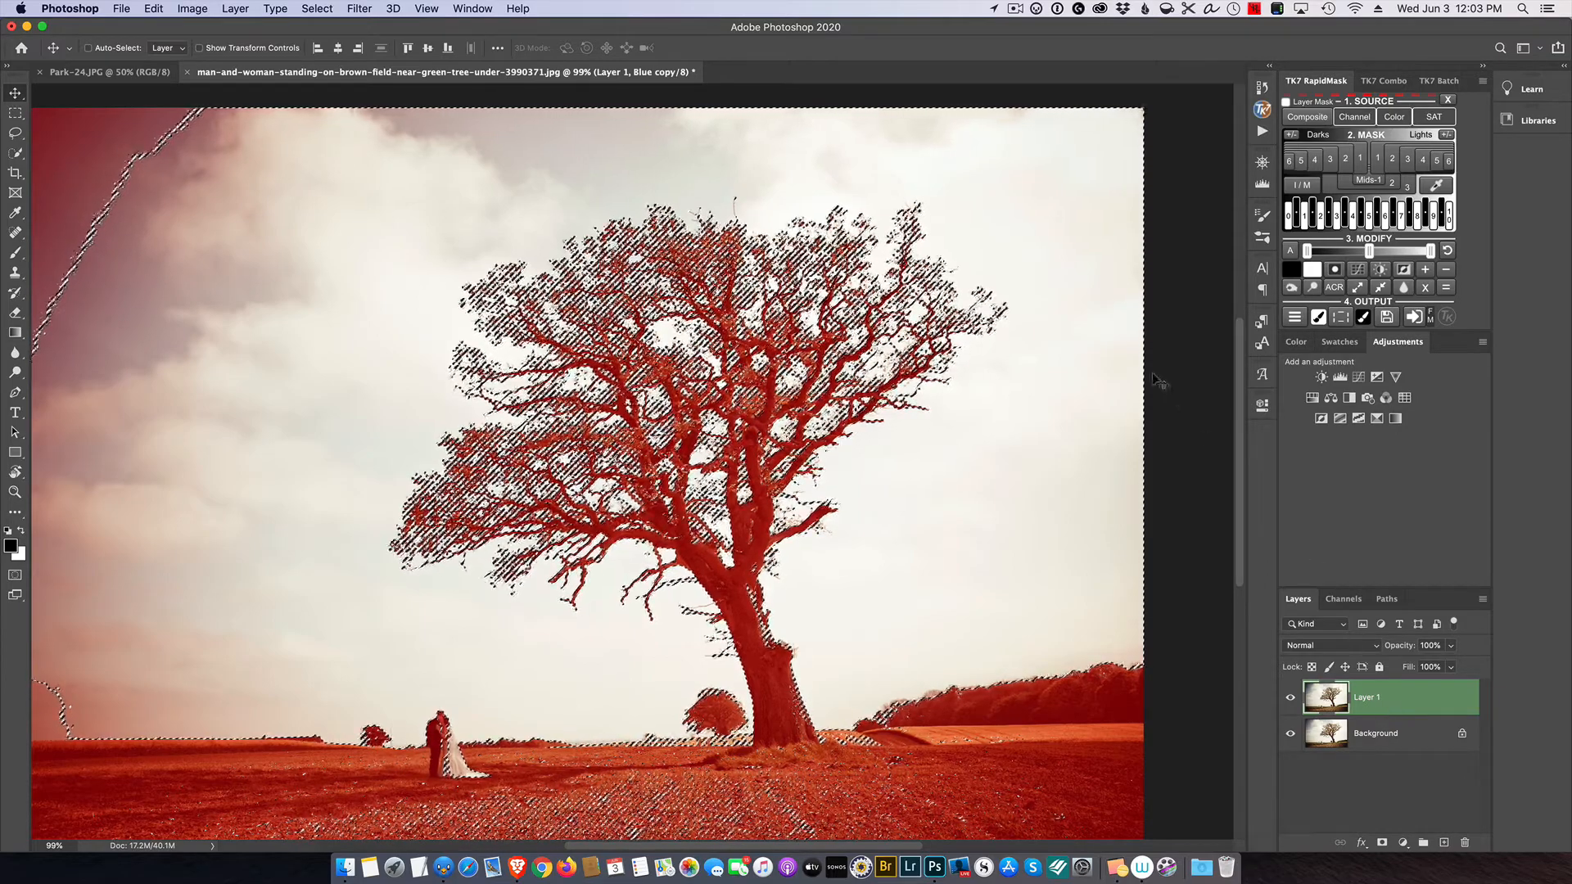
# Invert the selection to add it as Layer 1's layer mask, and inspect that mask on its own.
pyautogui.click(328, 8)
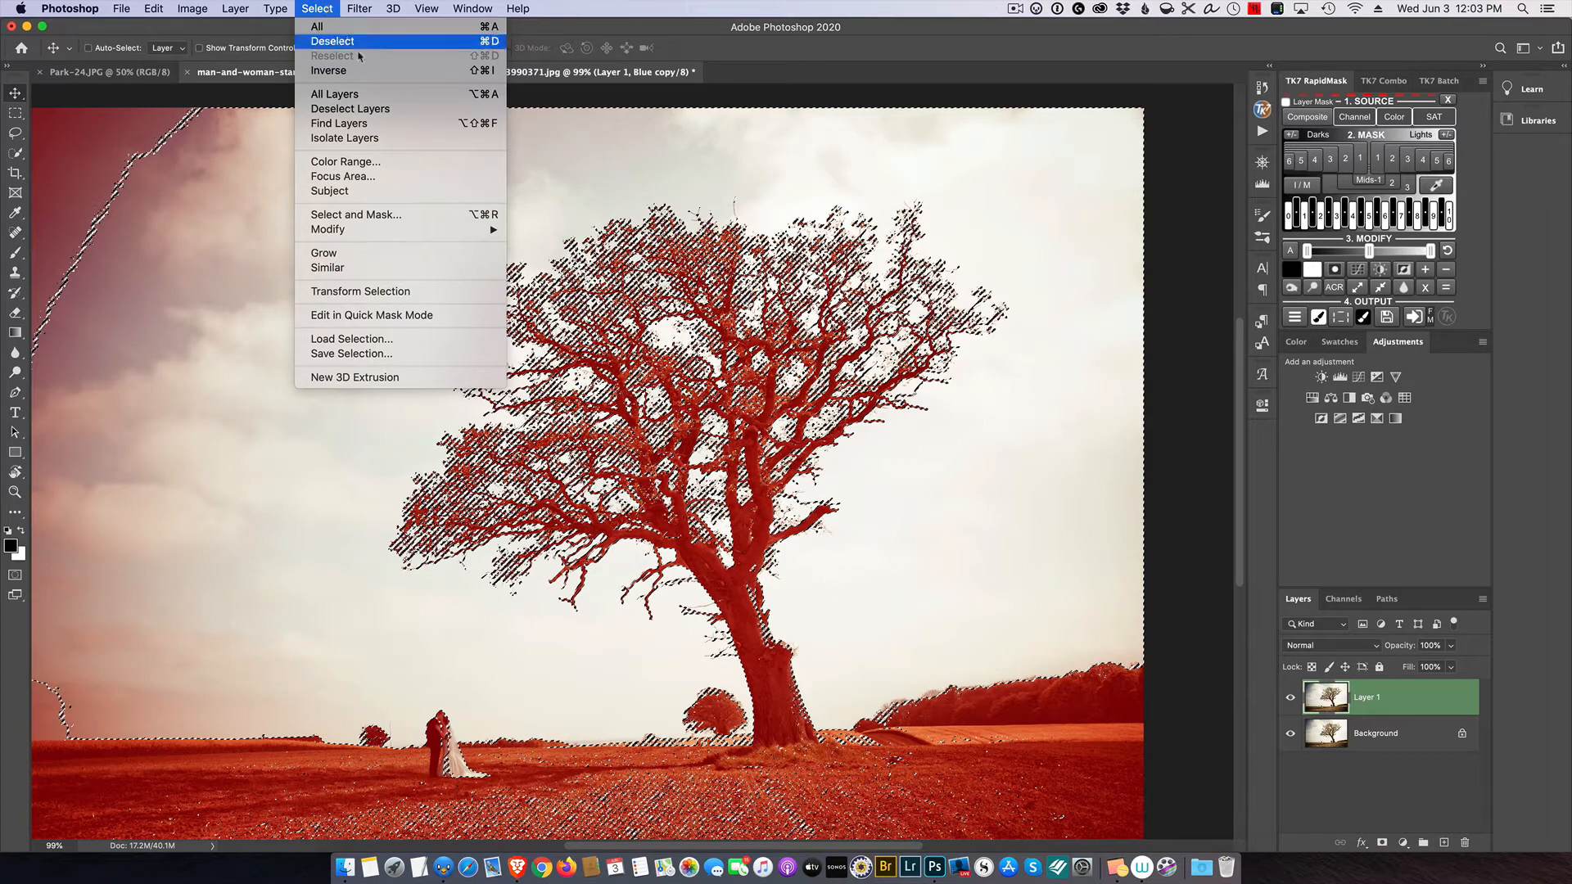
pyautogui.click(375, 72)
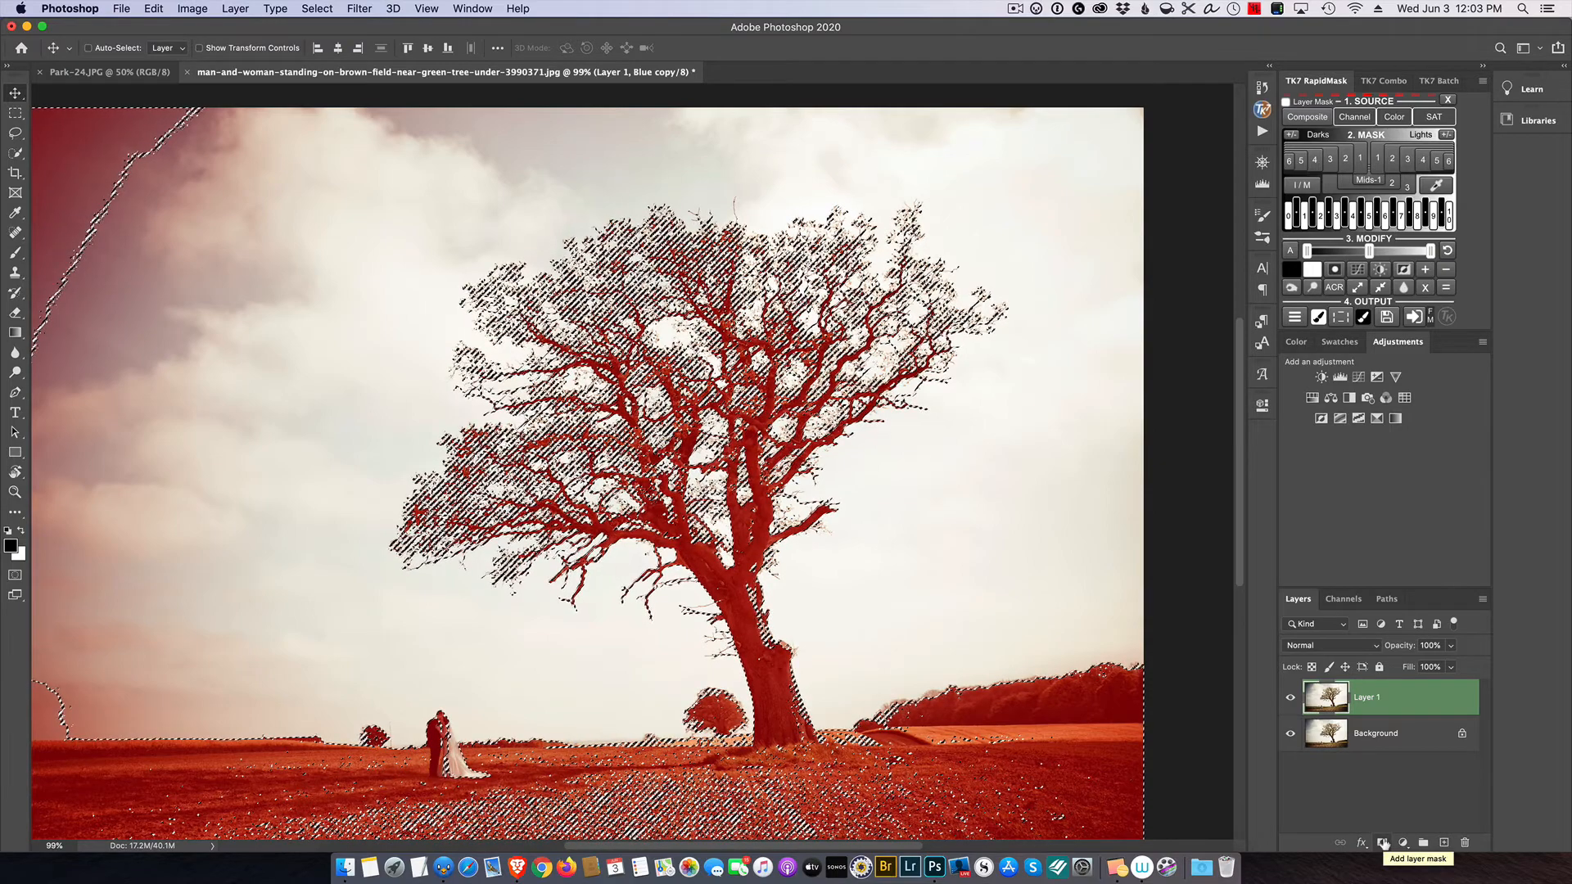
pyautogui.click(1383, 844)
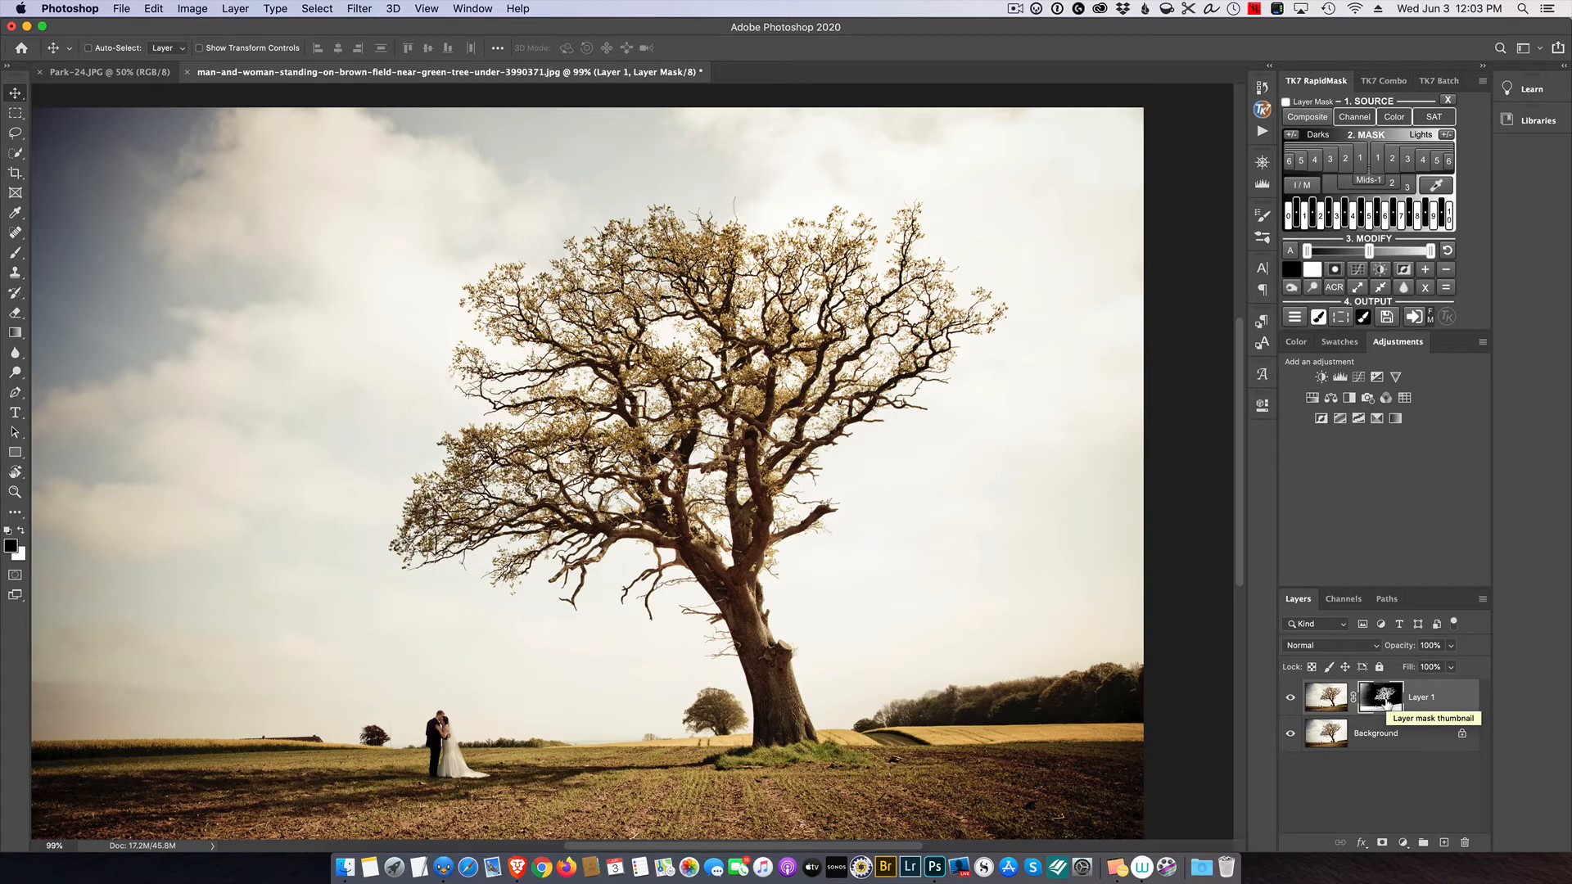
pyautogui.keyDown('alt'); pyautogui.click(1386, 702); pyautogui.keyUp('alt')
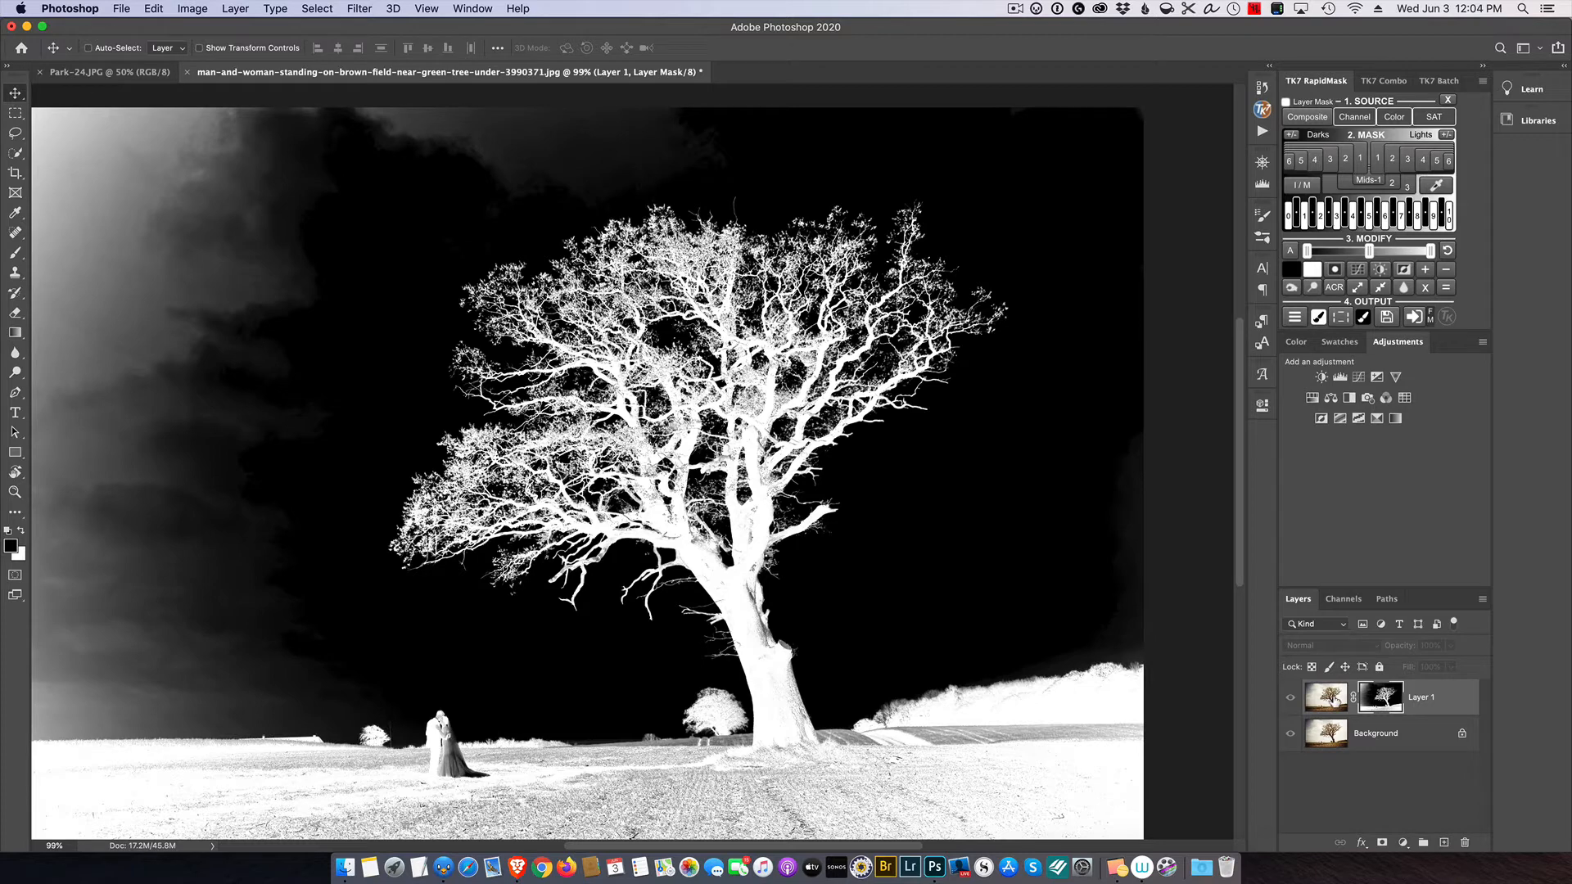
pyautogui.keyDown('alt'); pyautogui.click(1395, 702); pyautogui.keyUp('alt')
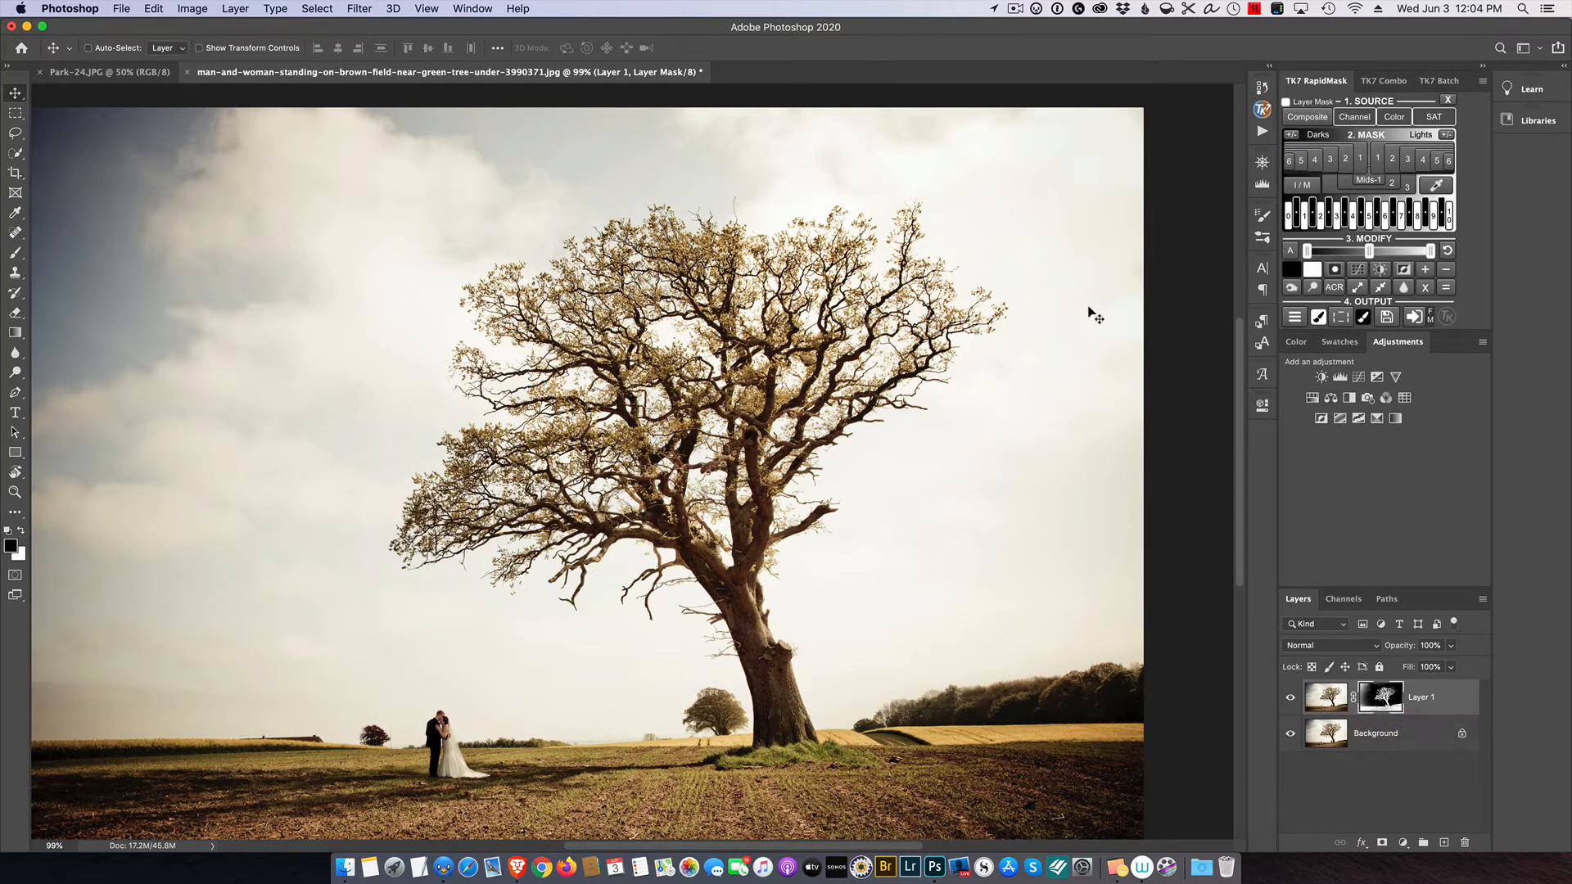
# Copy the Park-24.JPG image into the tree document as a new layer and place it directly beneath the masked Layer 1.
pyautogui.click(87, 73)
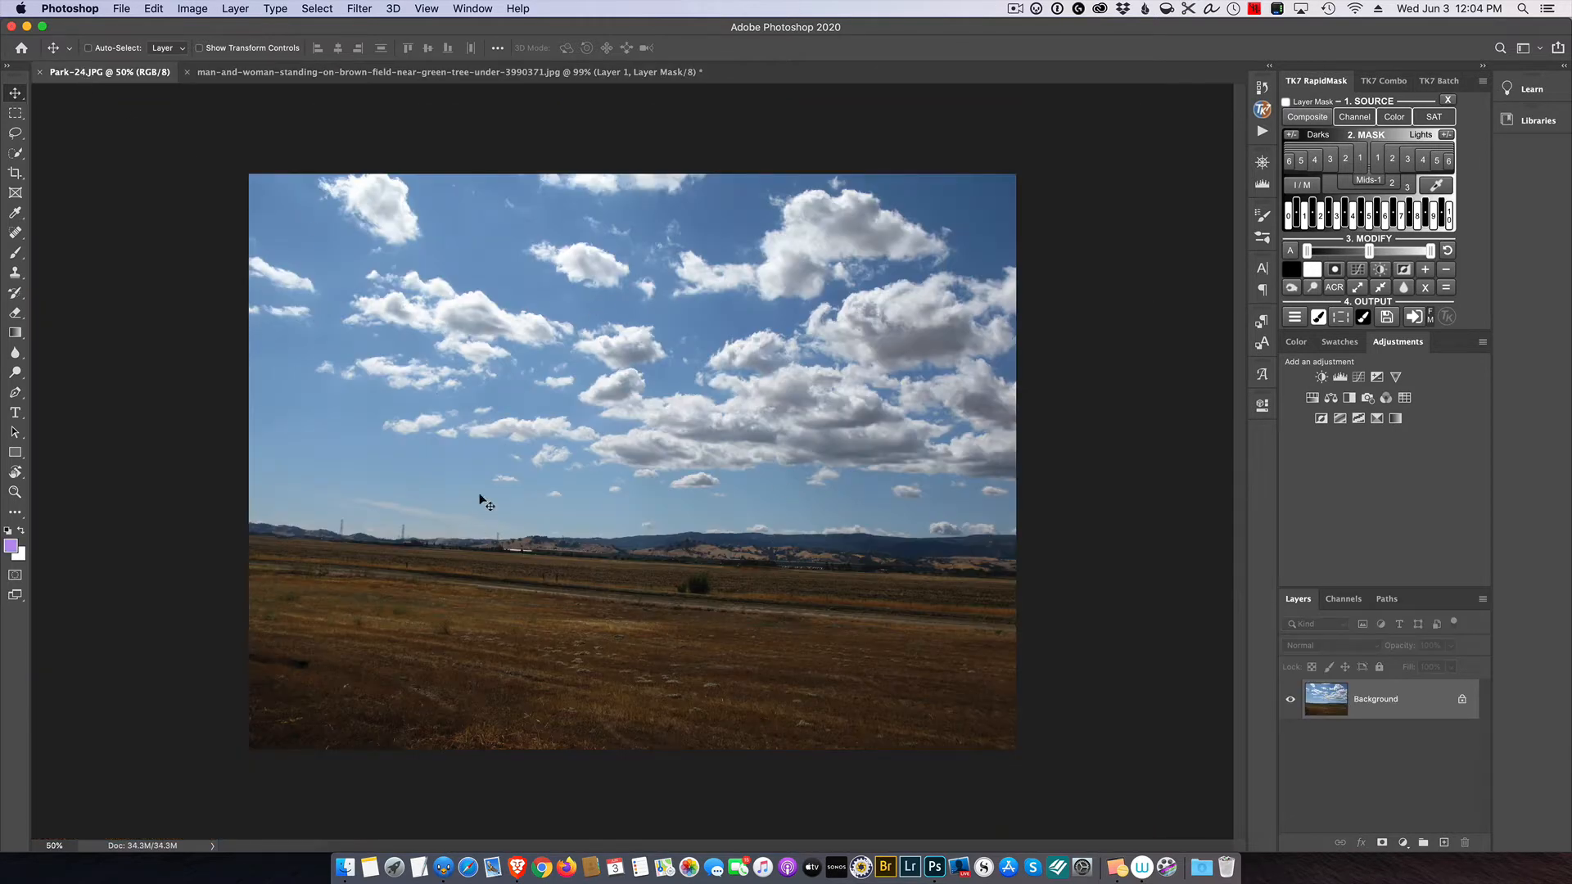
pyautogui.click(540, 76)
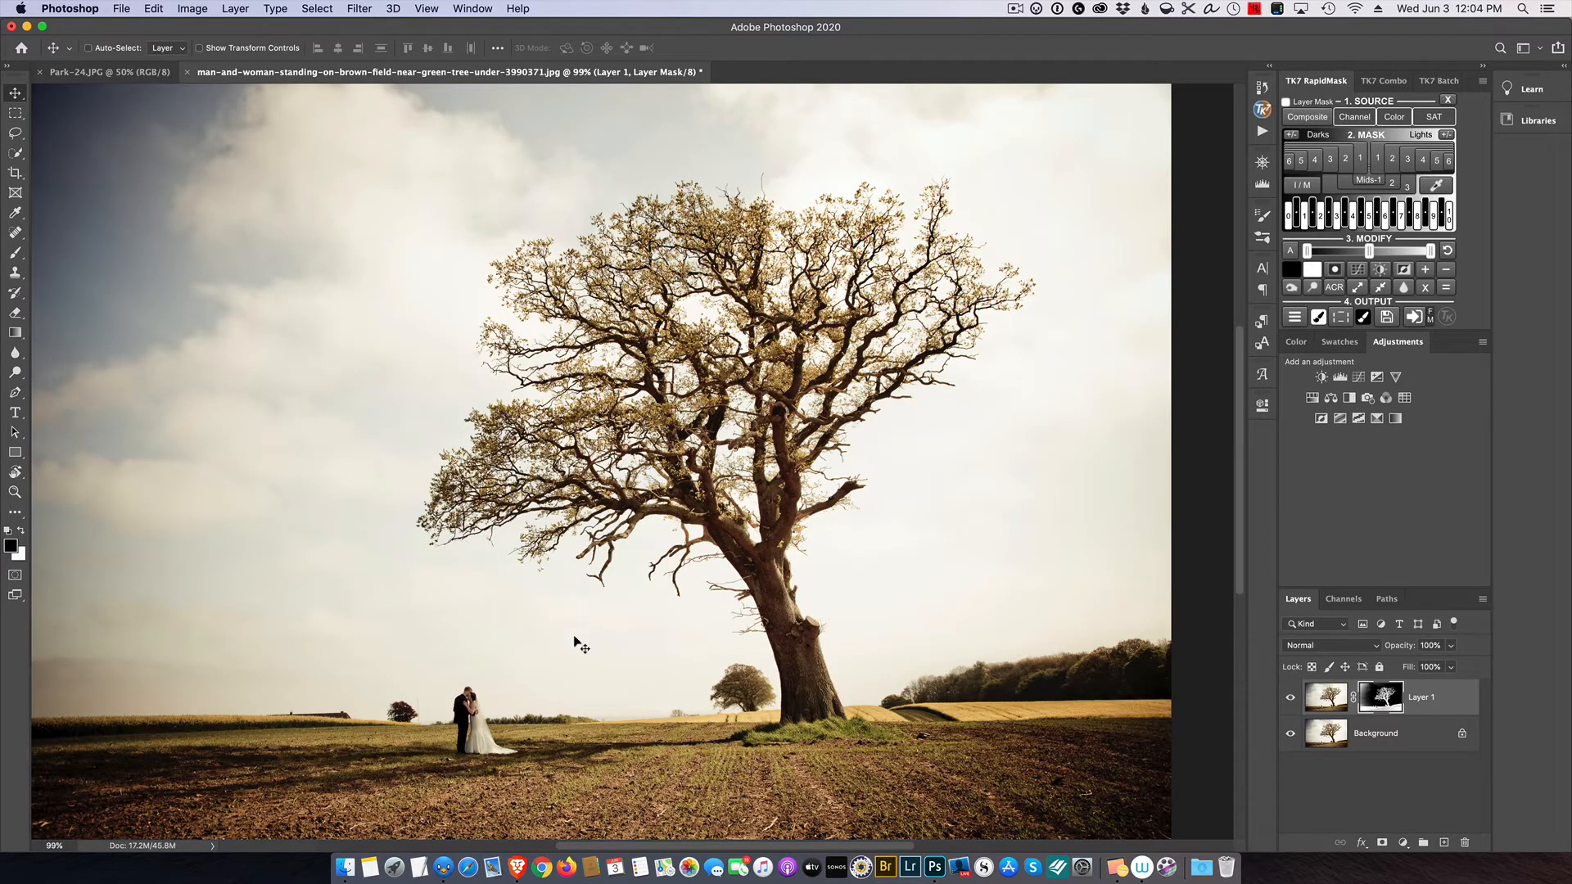
pyautogui.scroll(-3, 635, 654)
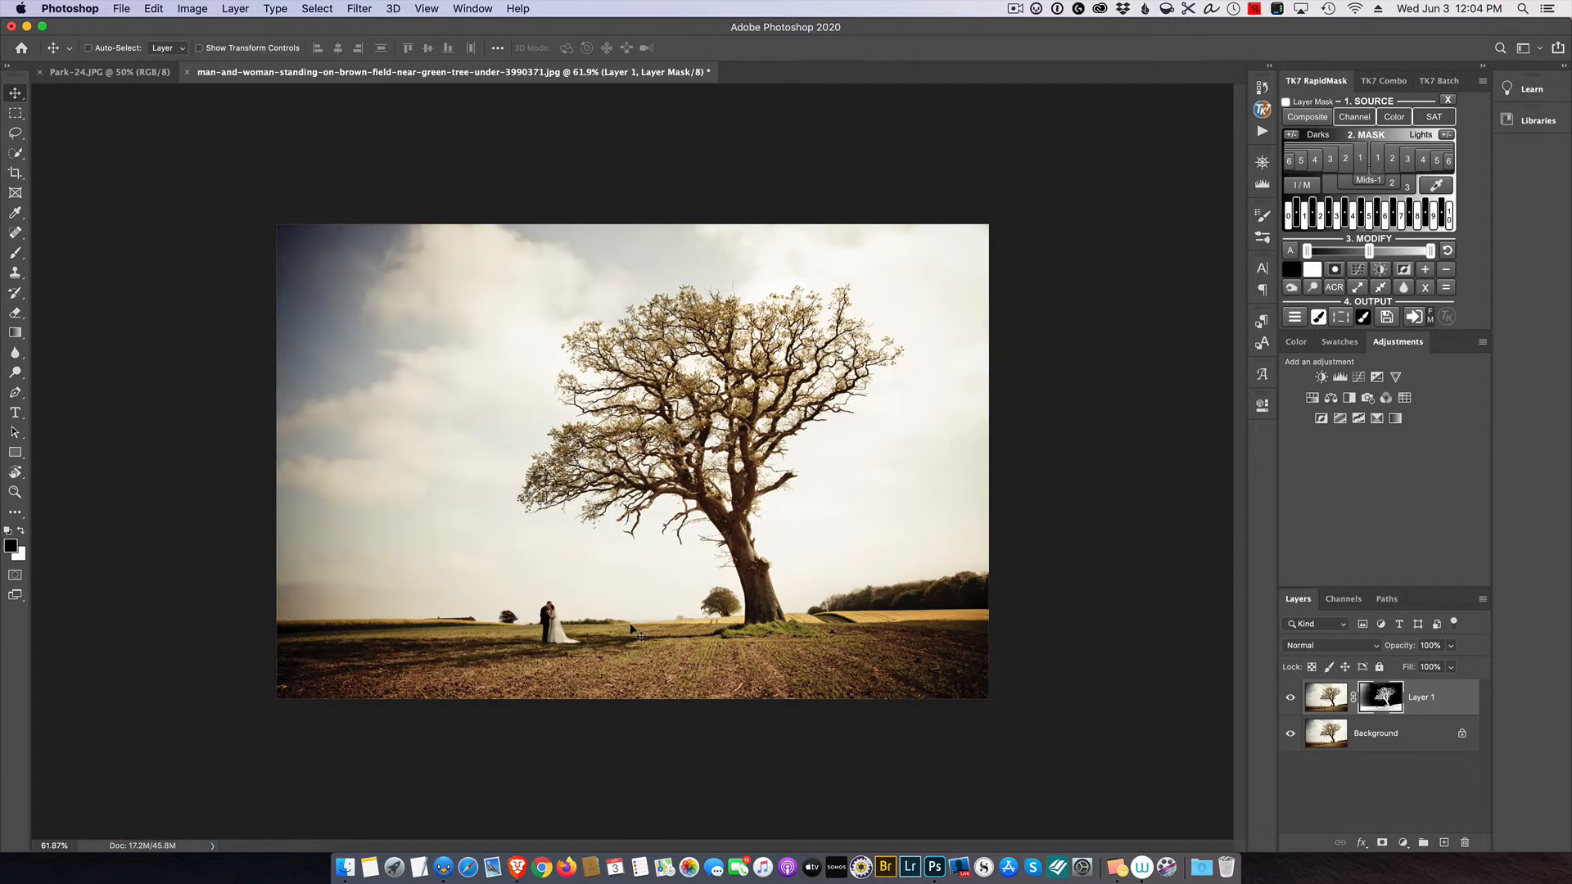
pyautogui.click(161, 75)
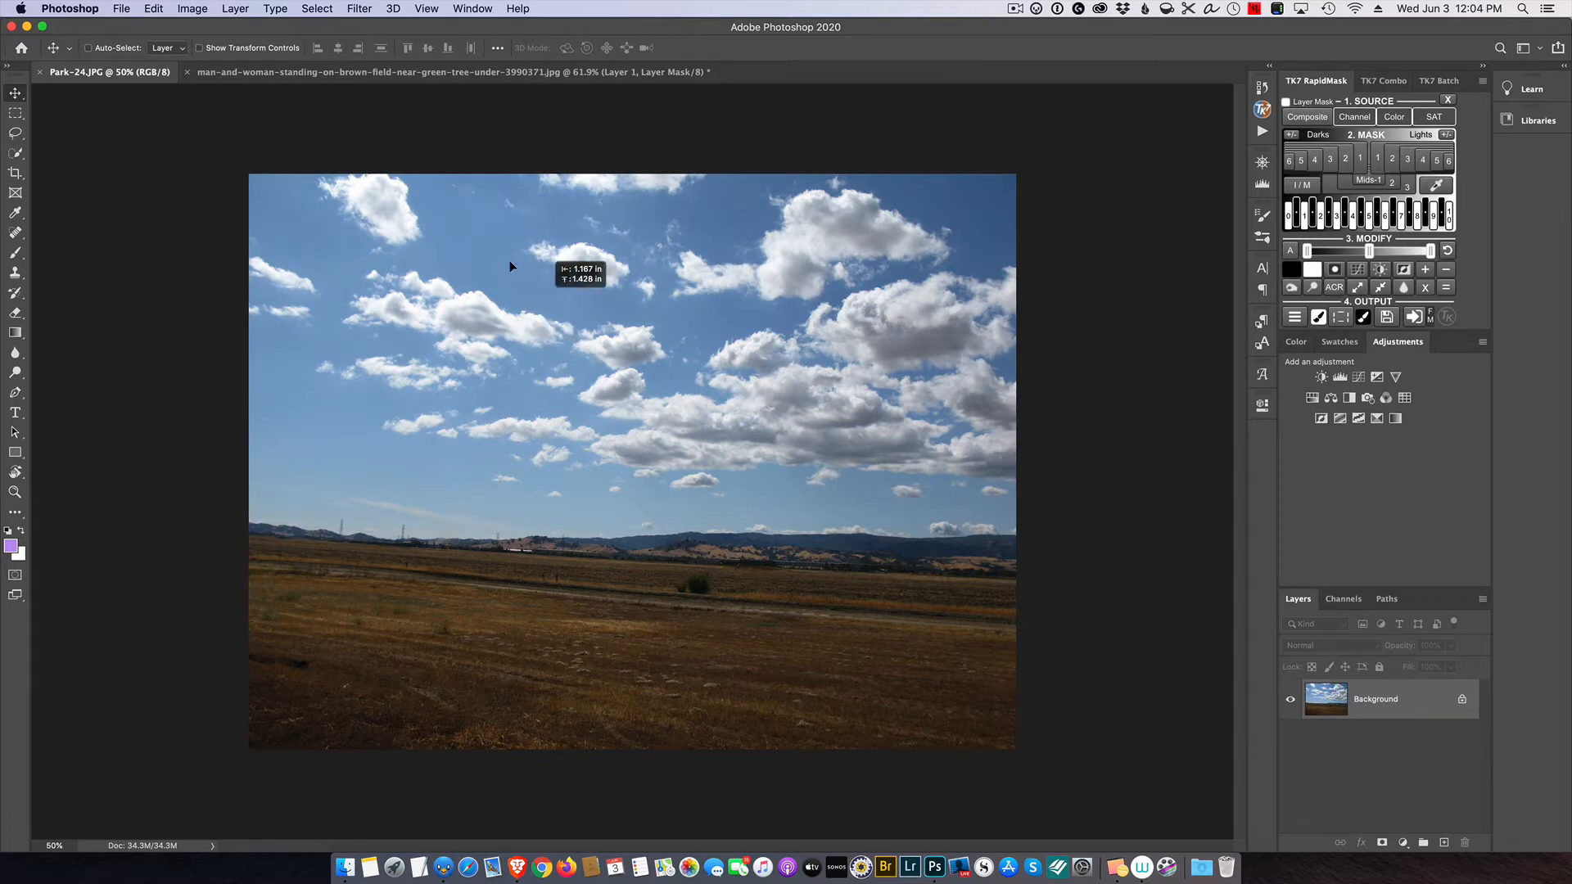
pyautogui.click(461, 72)
pyautogui.moveTo(460, 71); pyautogui.dragTo(538, 431)
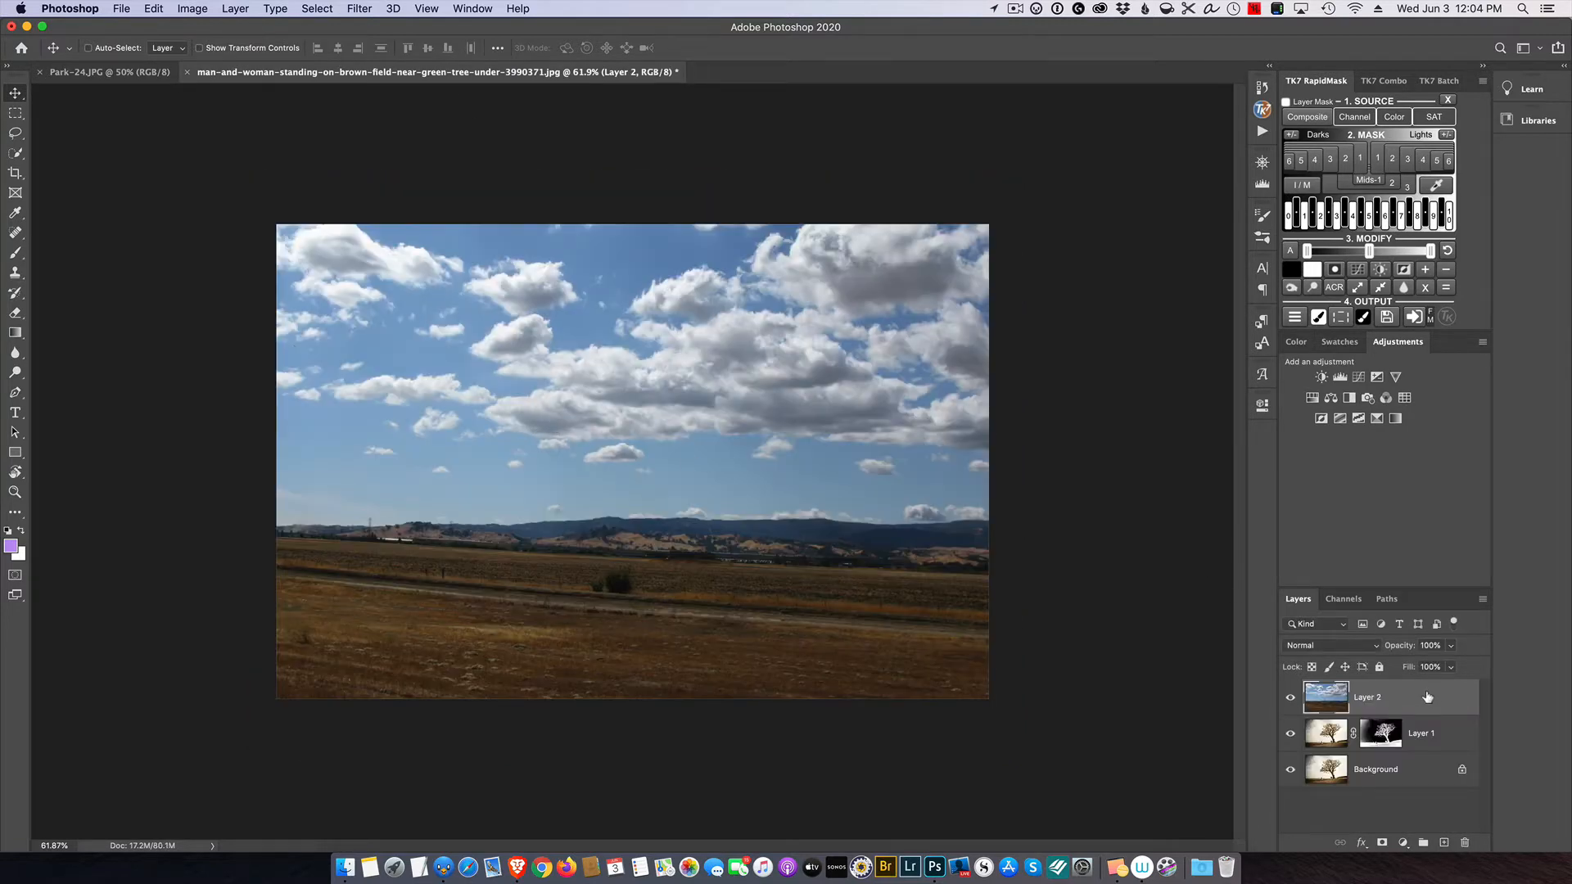
pyautogui.moveTo(1428, 698); pyautogui.dragTo(1425, 734)
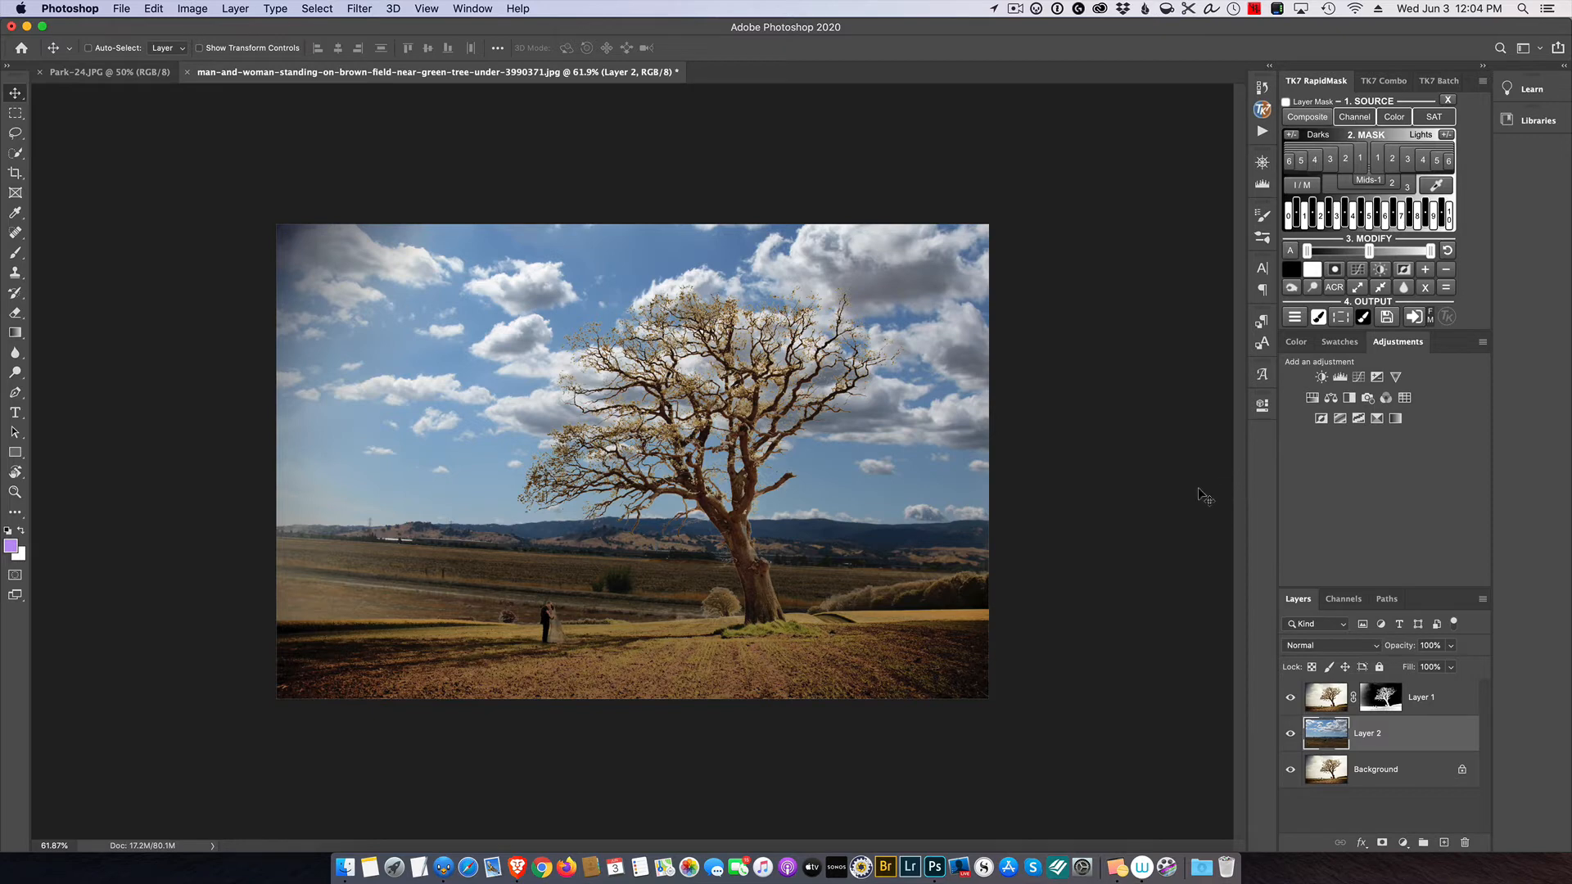
pyautogui.press('super+0')
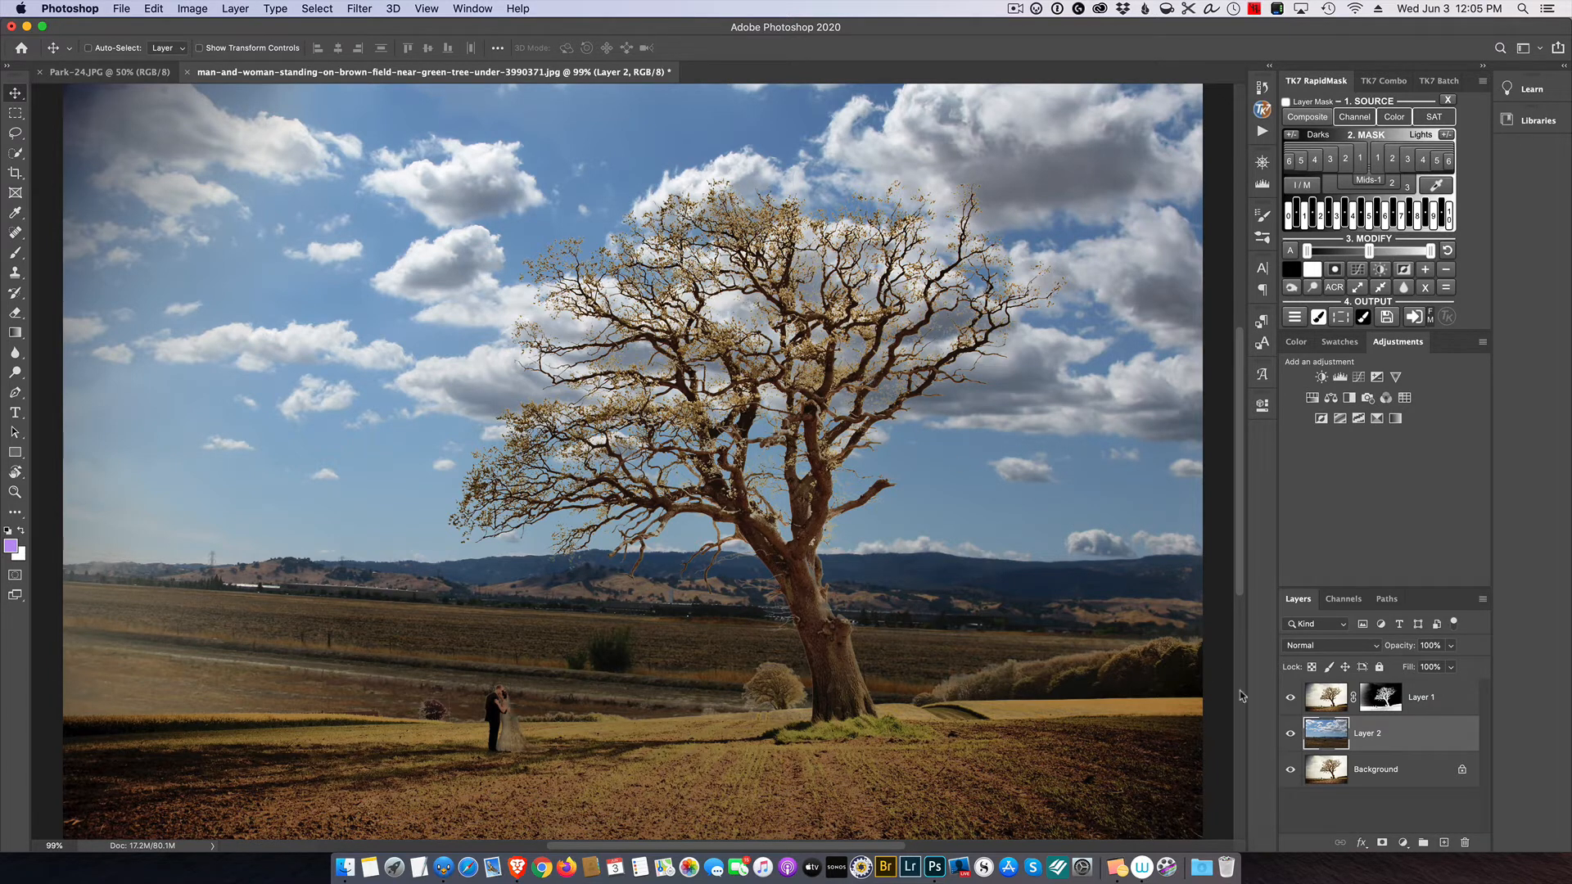
# Apply Remove White Matte to the image of the masked tree layer, Layer 1.
pyautogui.click(1328, 703)
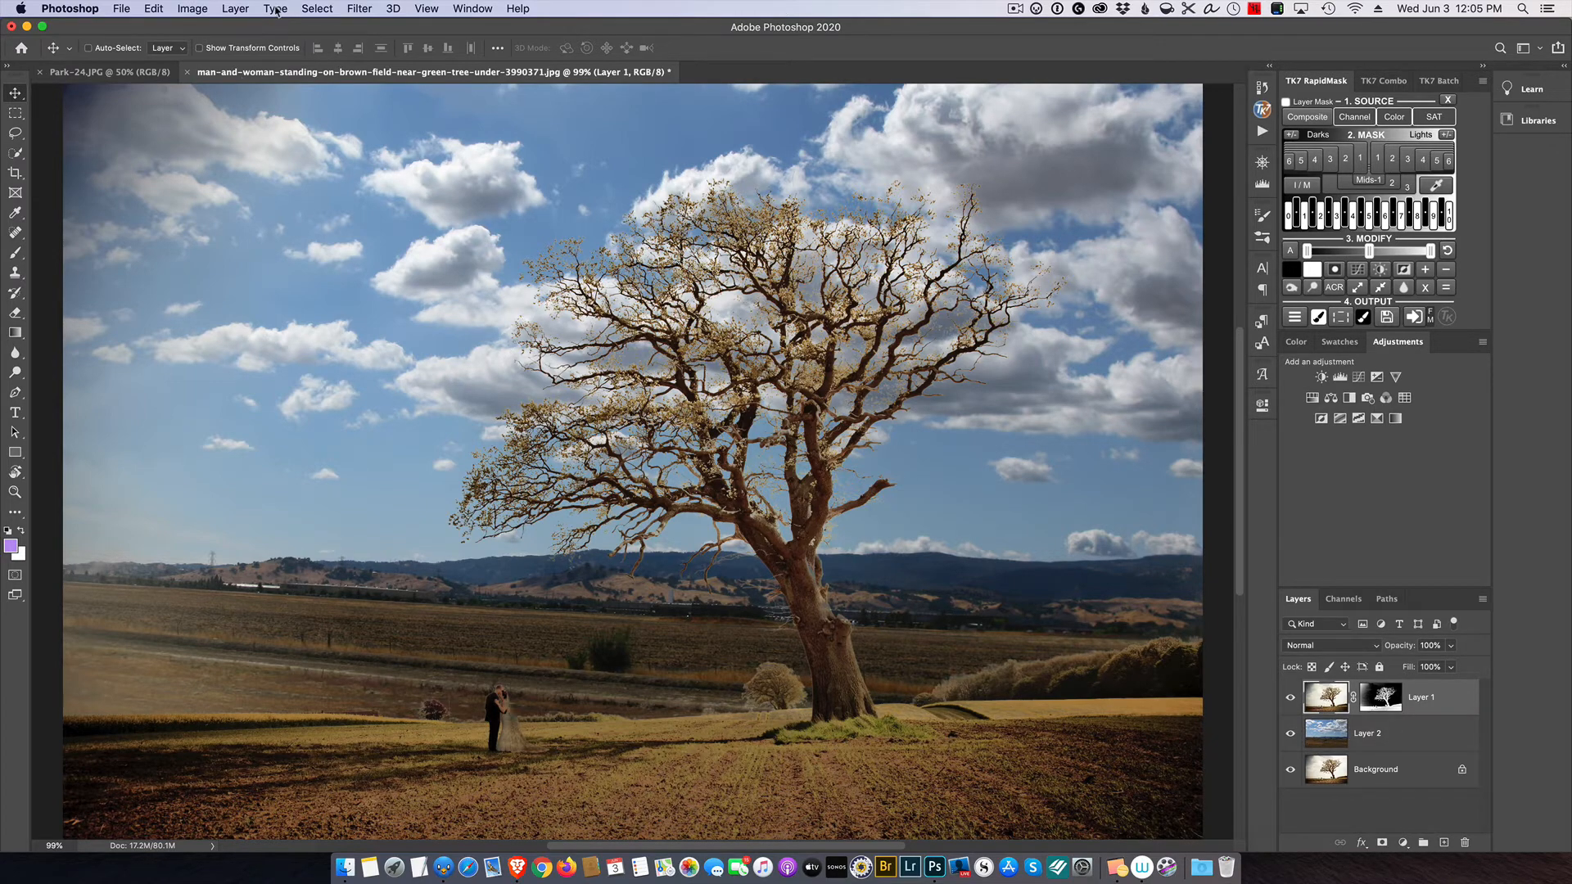
pyautogui.click(234, 8)
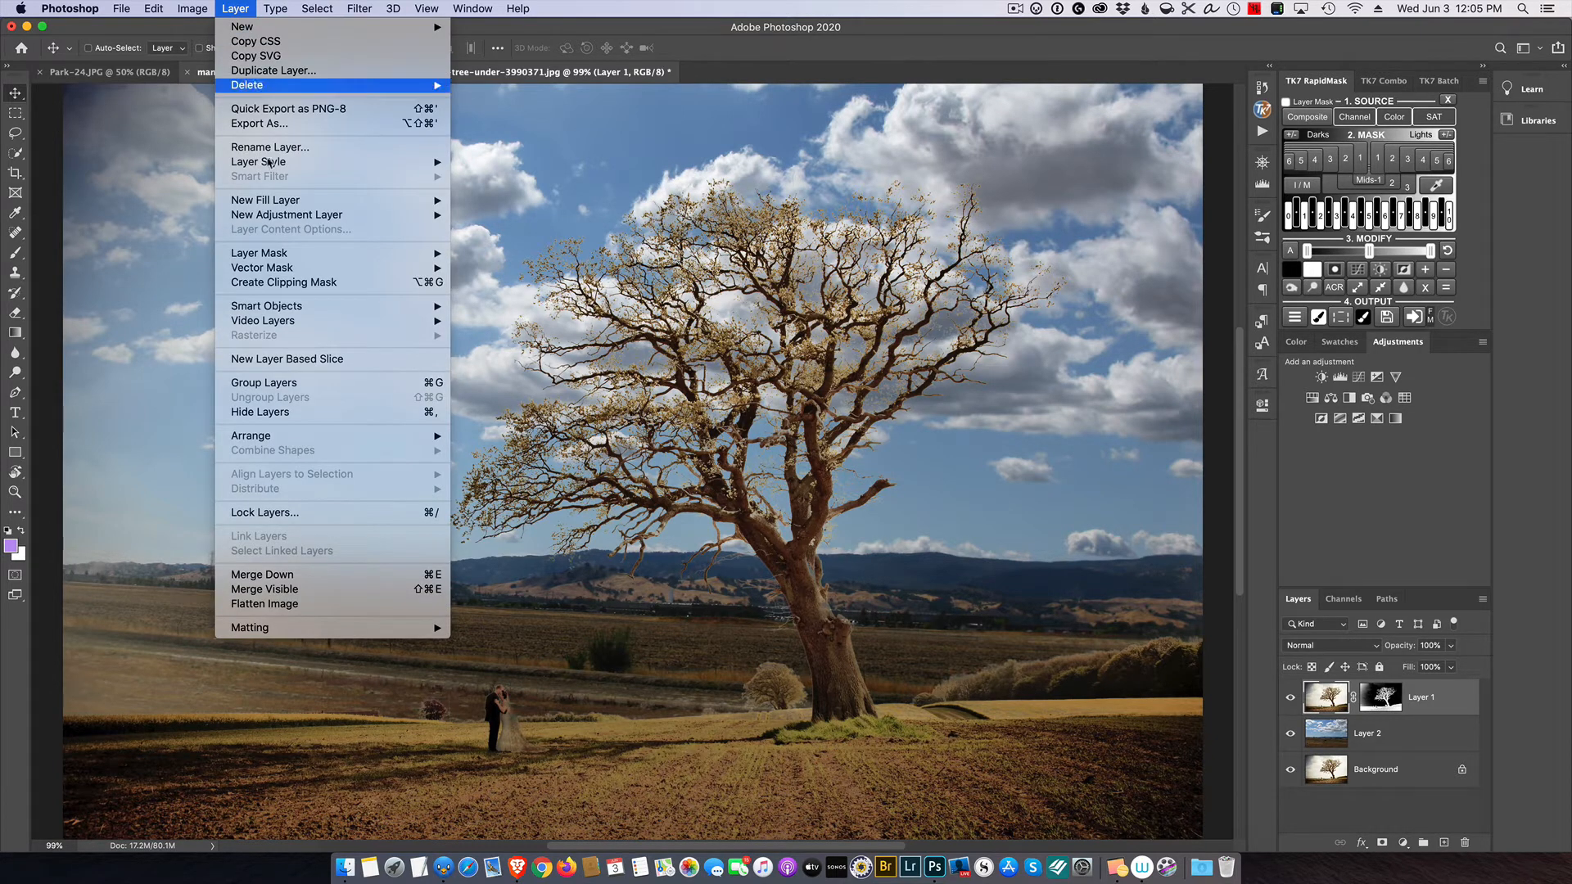
pyautogui.moveTo(350, 630)
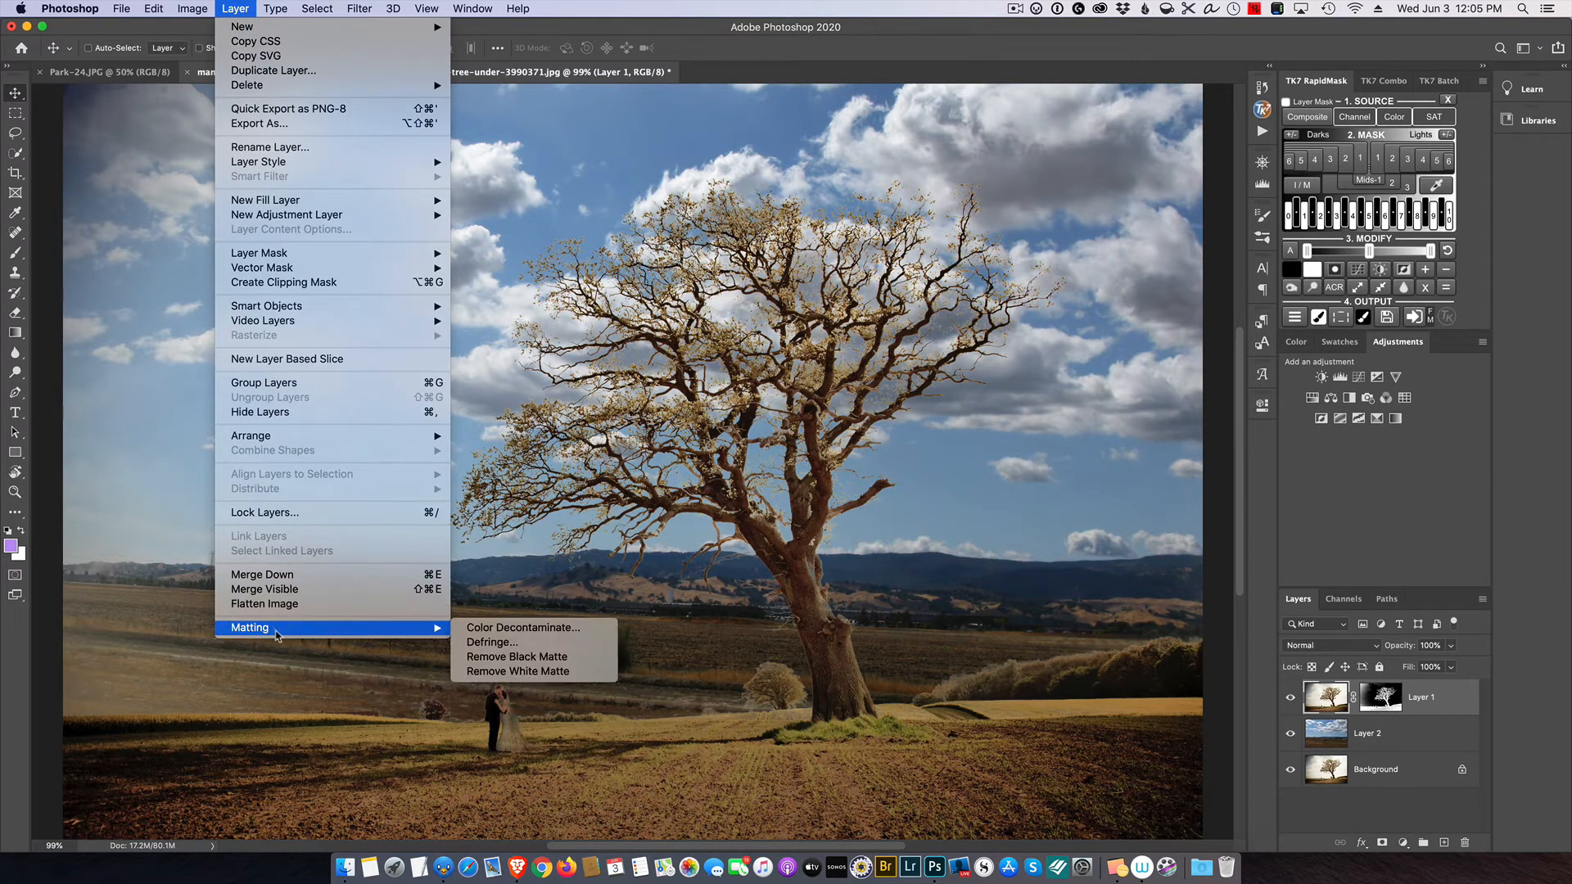
pyautogui.click(520, 673)
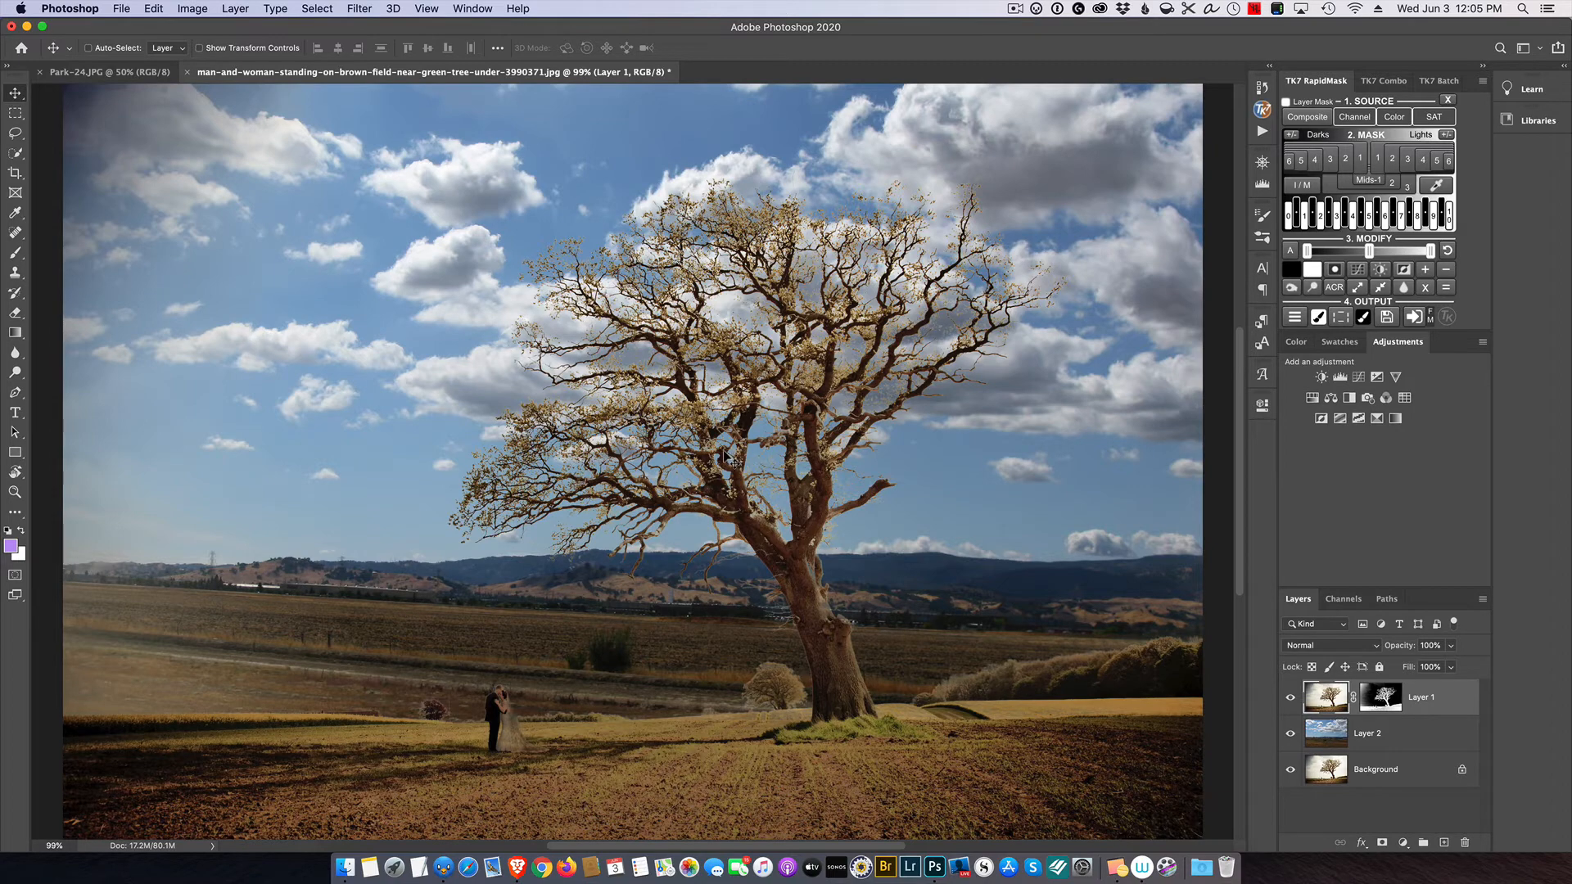
# Move the sky image on Layer 2 straight down until its hills and fields are hidden behind the tree photo's foreground.
pyautogui.scroll(-3, 724, 455)
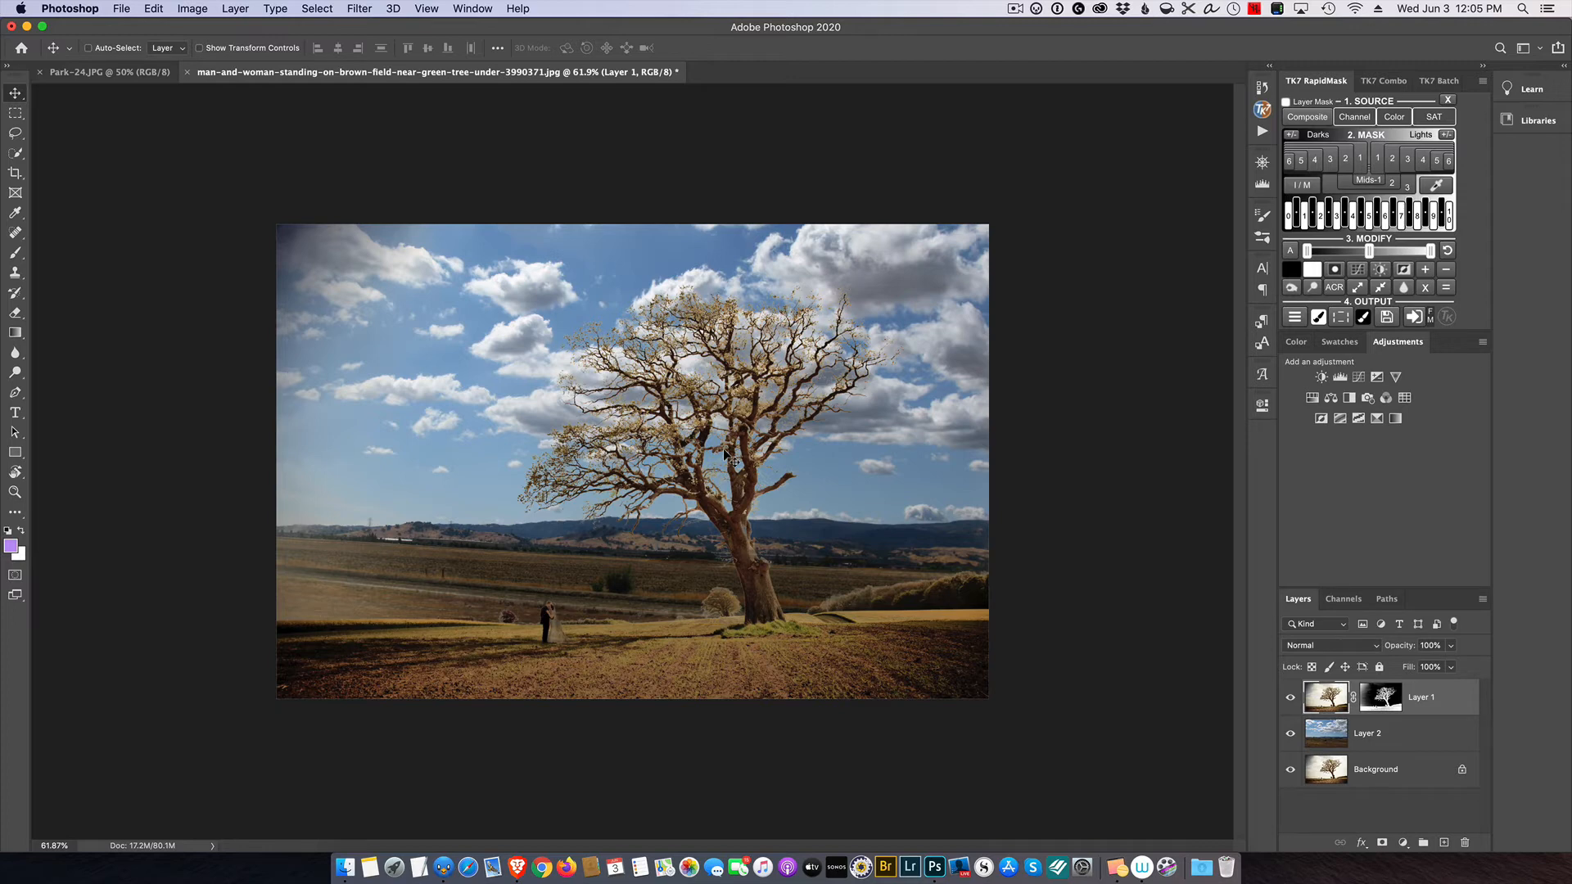
pyautogui.click(1390, 735)
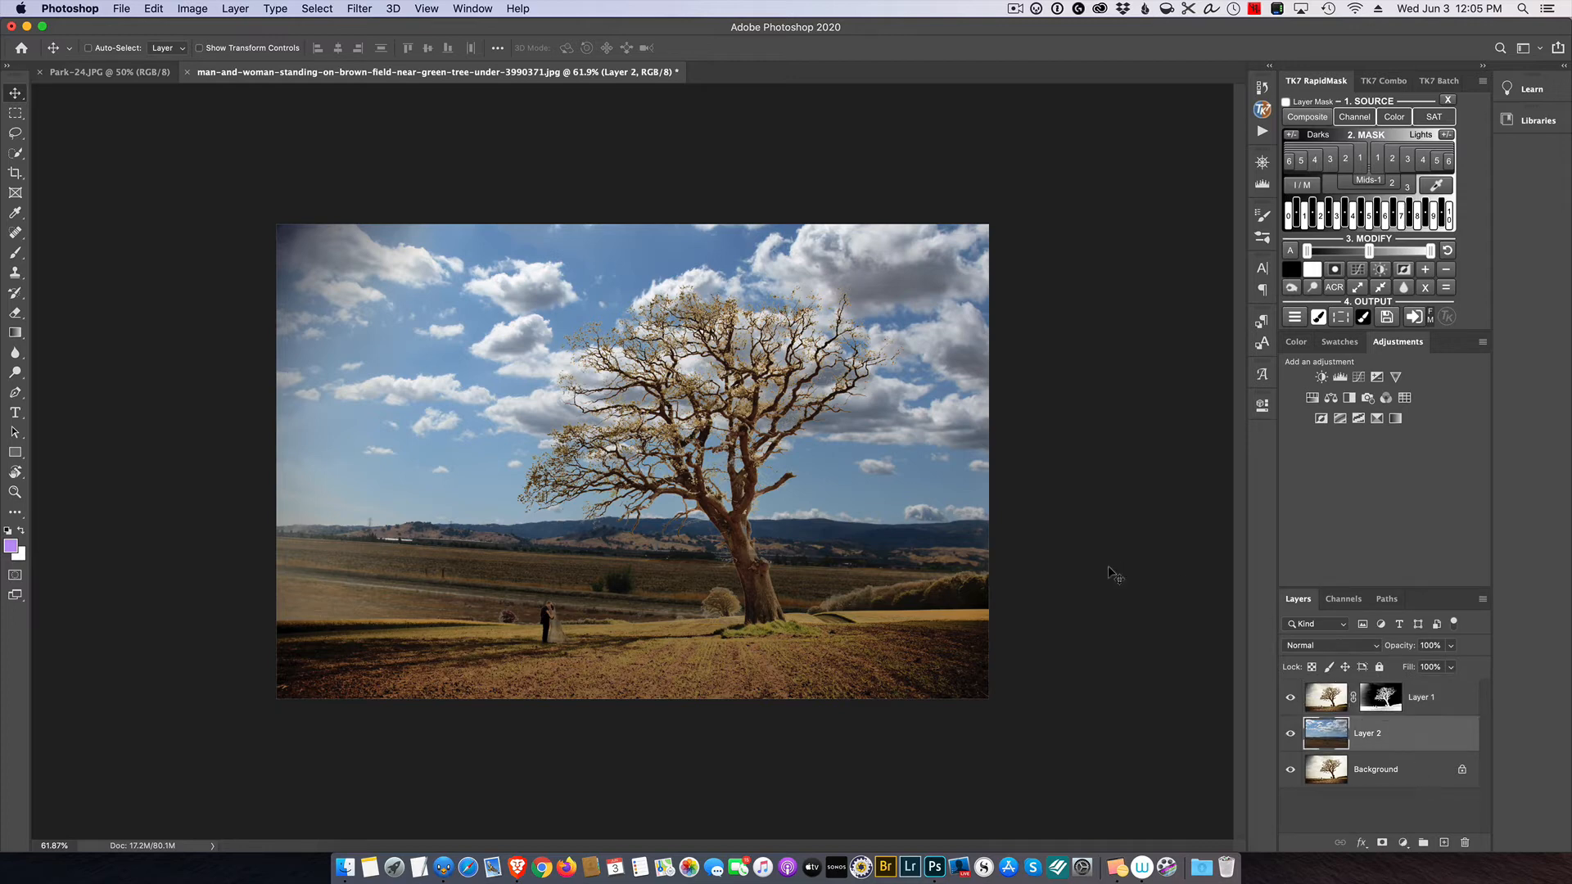
pyautogui.moveTo(533, 275); pyautogui.dragTo(537, 395)
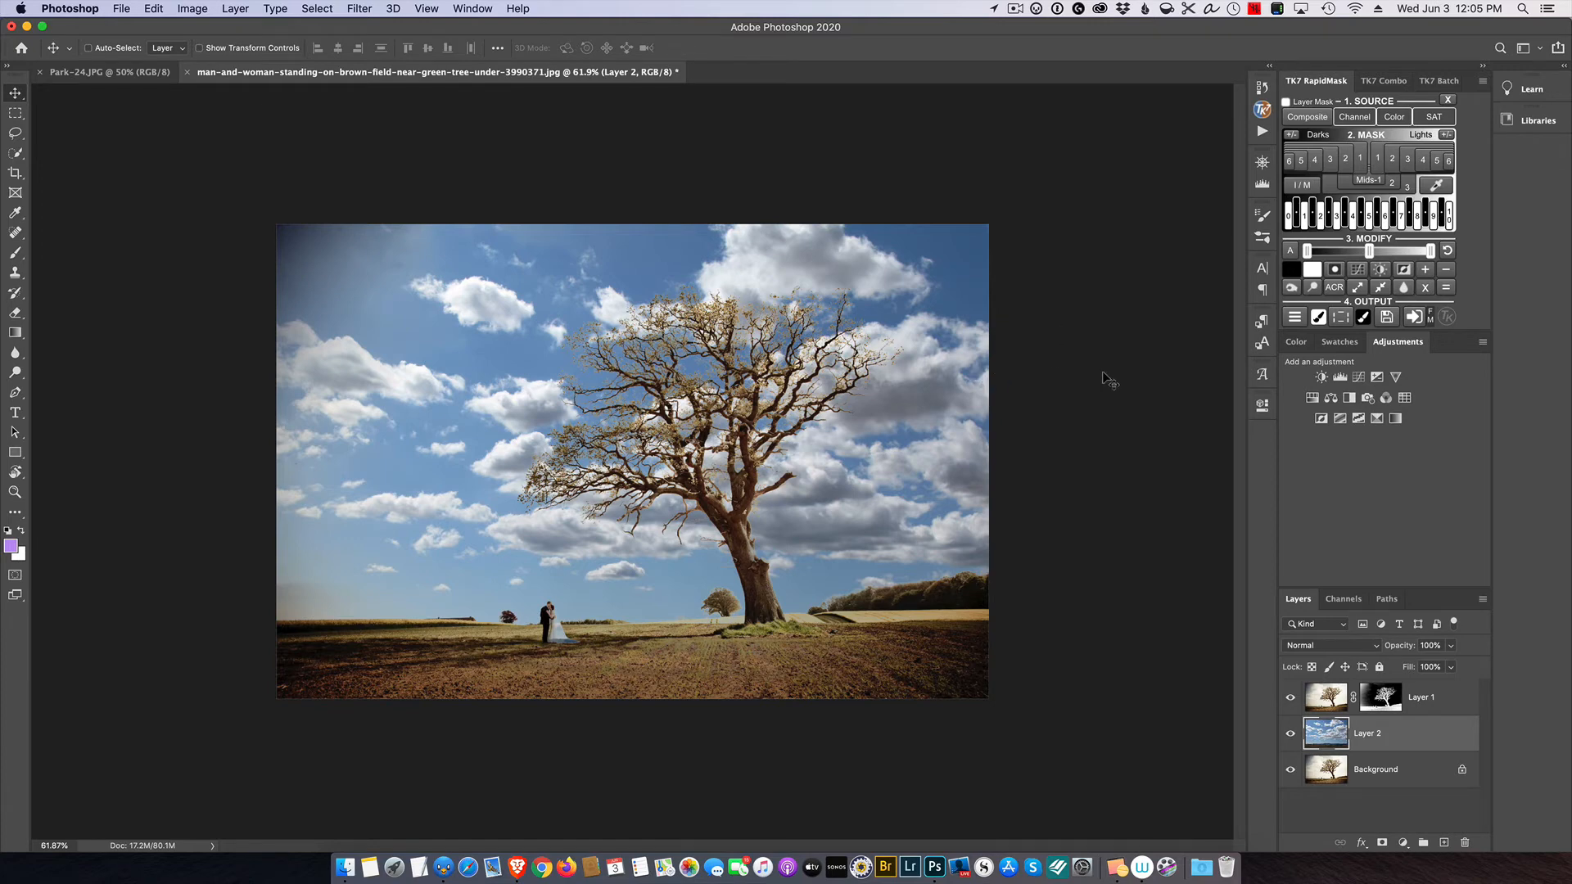
pyautogui.press('super+0')
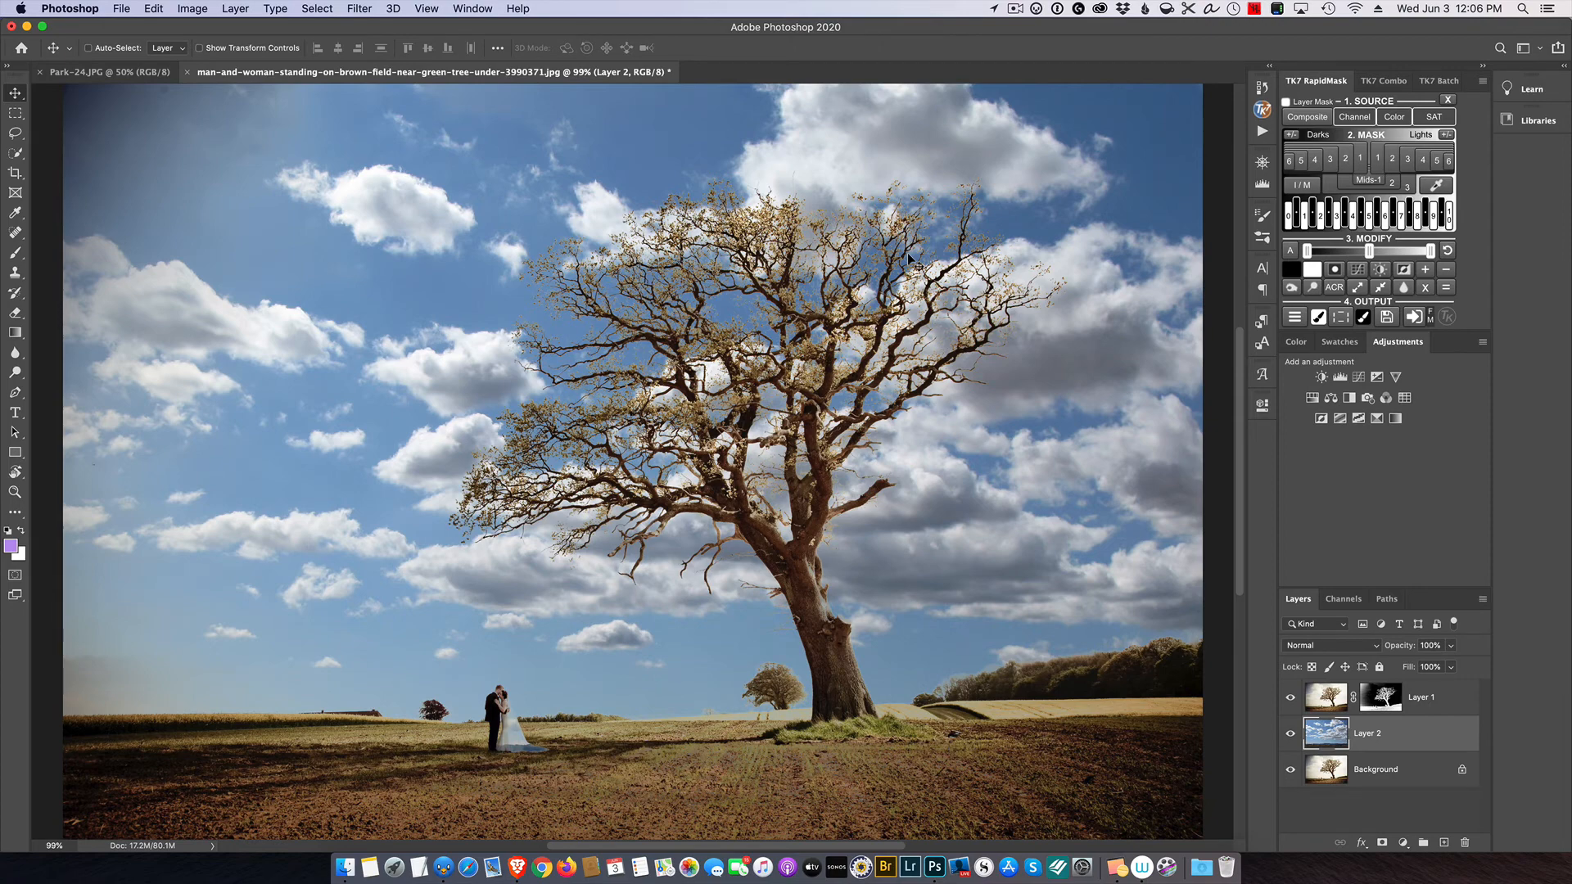
pyautogui.click(1016, 8)
pyautogui.click(1052, 41)
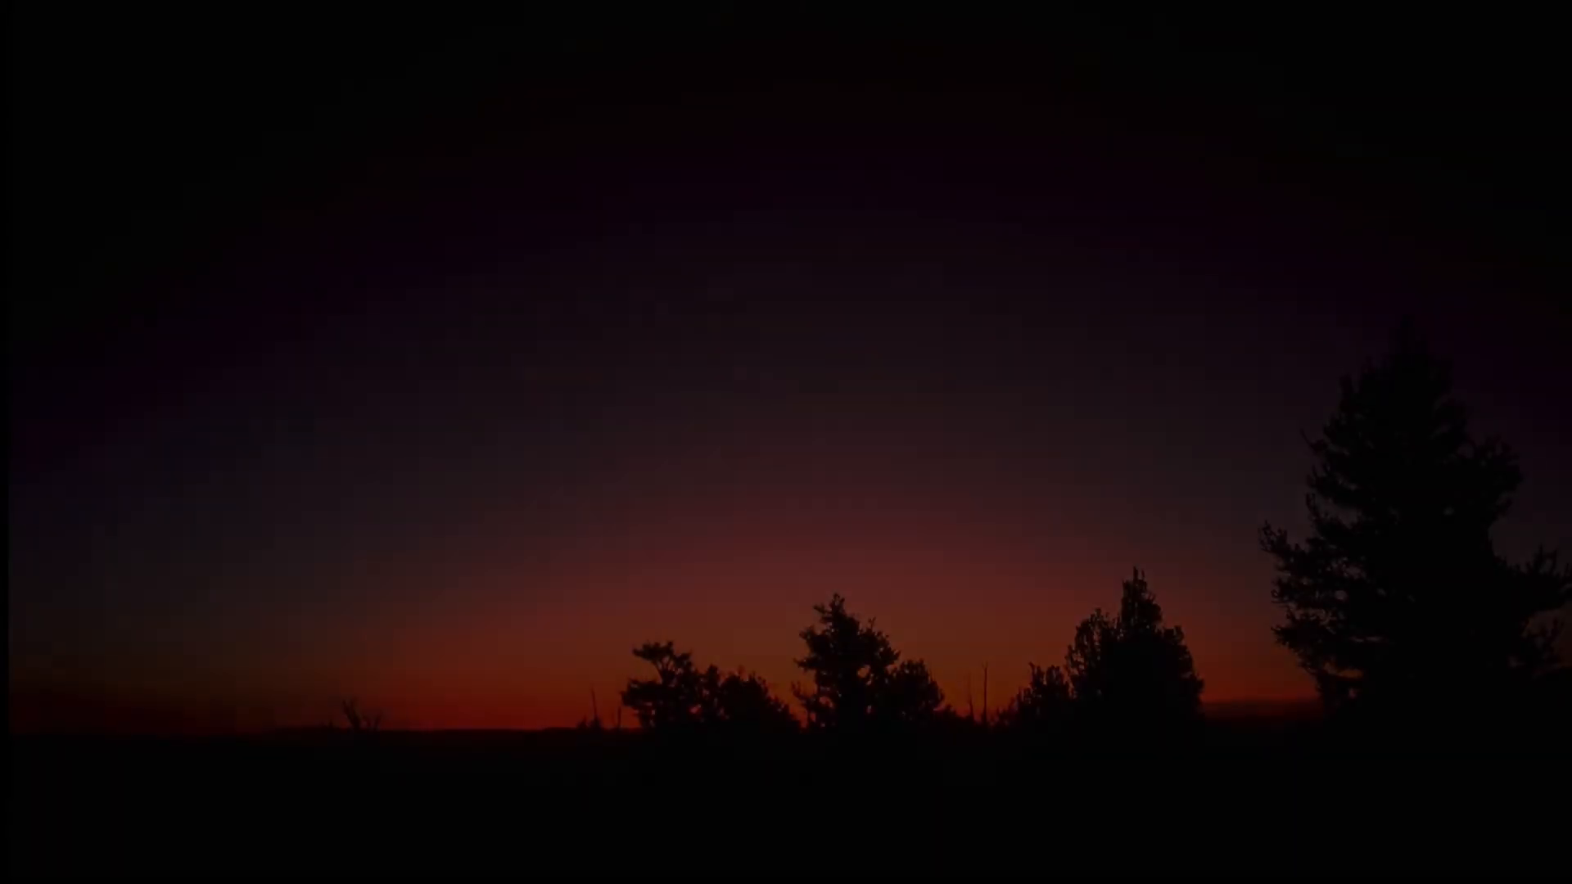